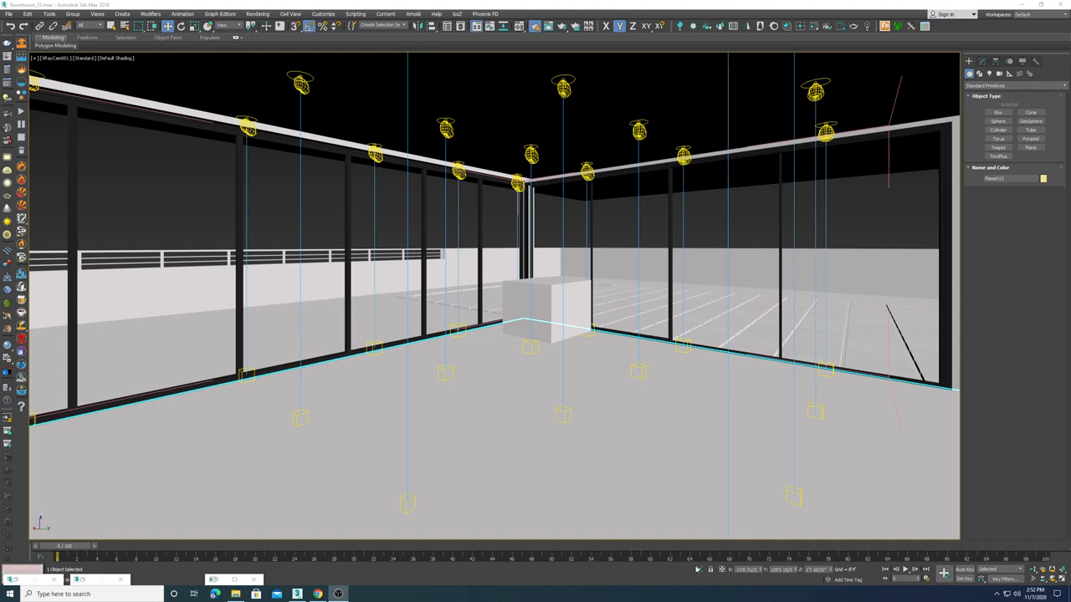
# Step: Isolate the selected floor plane and view it in a perspective viewport
pyautogui.click(699, 570)
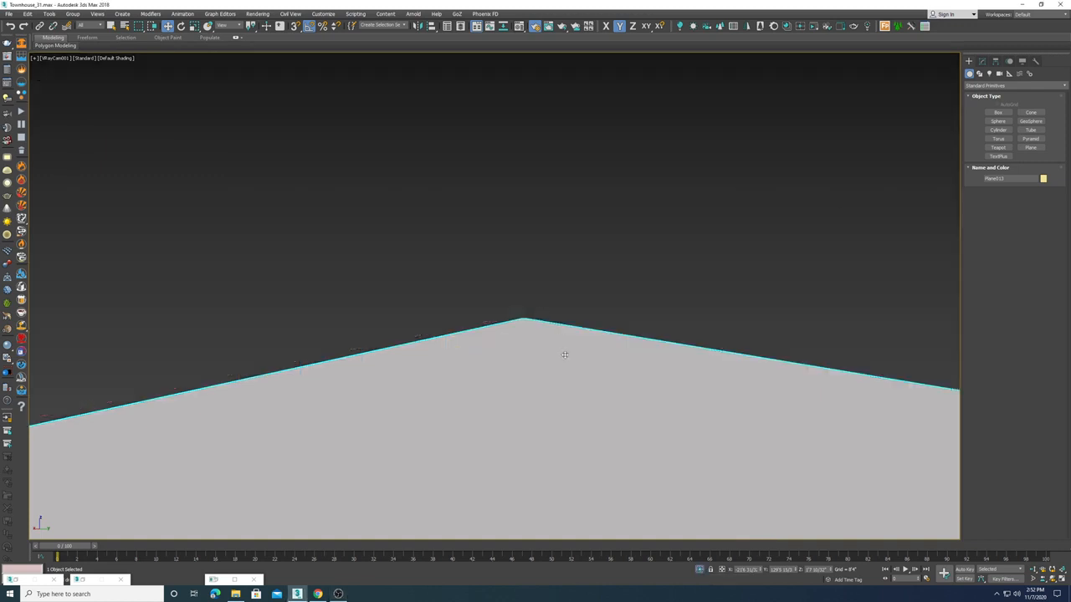
pyautogui.press('p')
pyautogui.scroll(-3, 512, 317)
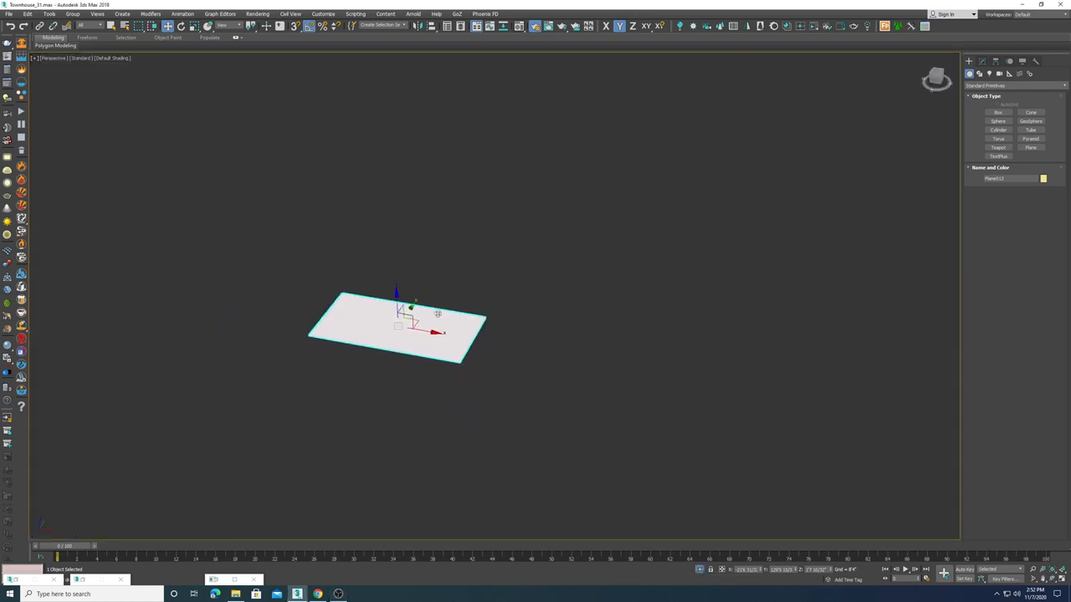
pyautogui.keyDown('alt'); pyautogui.moveTo(438, 313); pyautogui.dragTo(426, 258, button='middle'); pyautogui.keyUp('alt')
pyautogui.scroll(4, 385, 323)
pyautogui.scroll(2, 384, 323)
pyautogui.scroll(-5, 384, 323)
pyautogui.scroll(2, 427, 258)
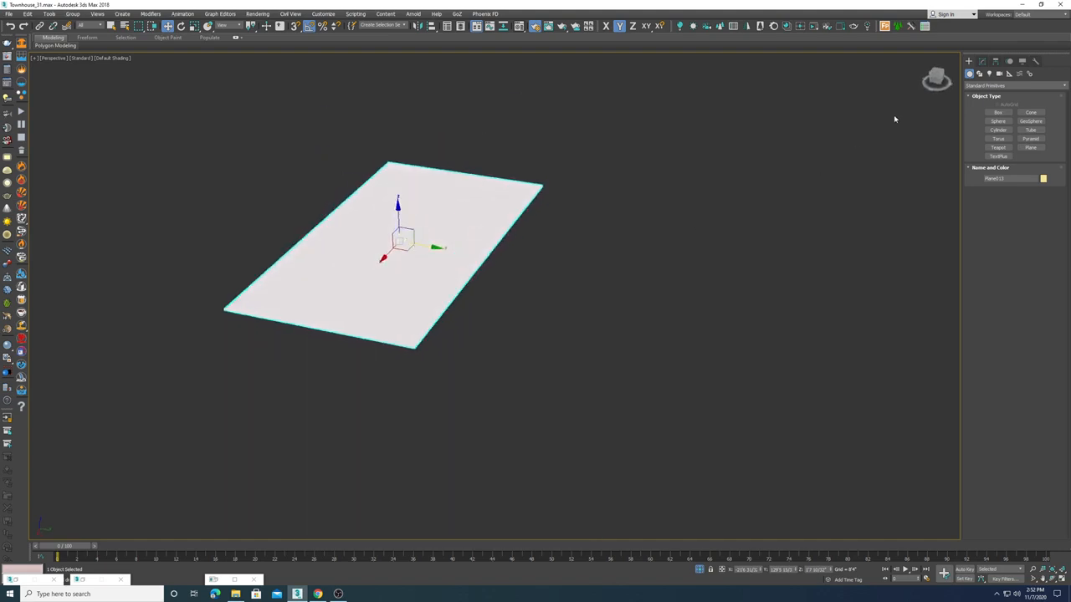
# Step: Draw a rectangle spline beside the floor plane, about the same size as the plane
pyautogui.click(979, 73)
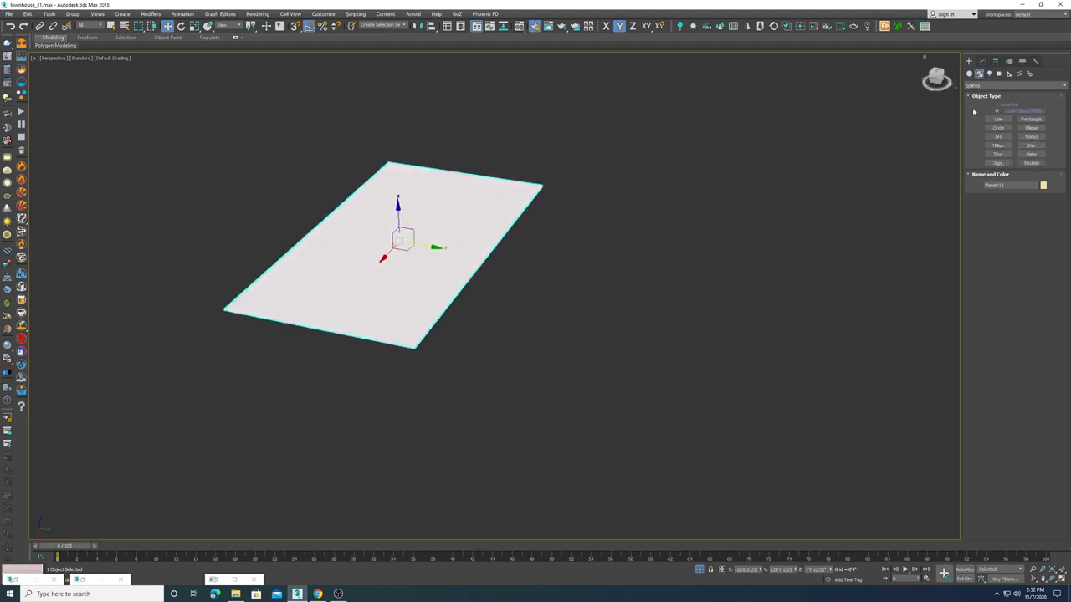
pyautogui.click(1025, 120)
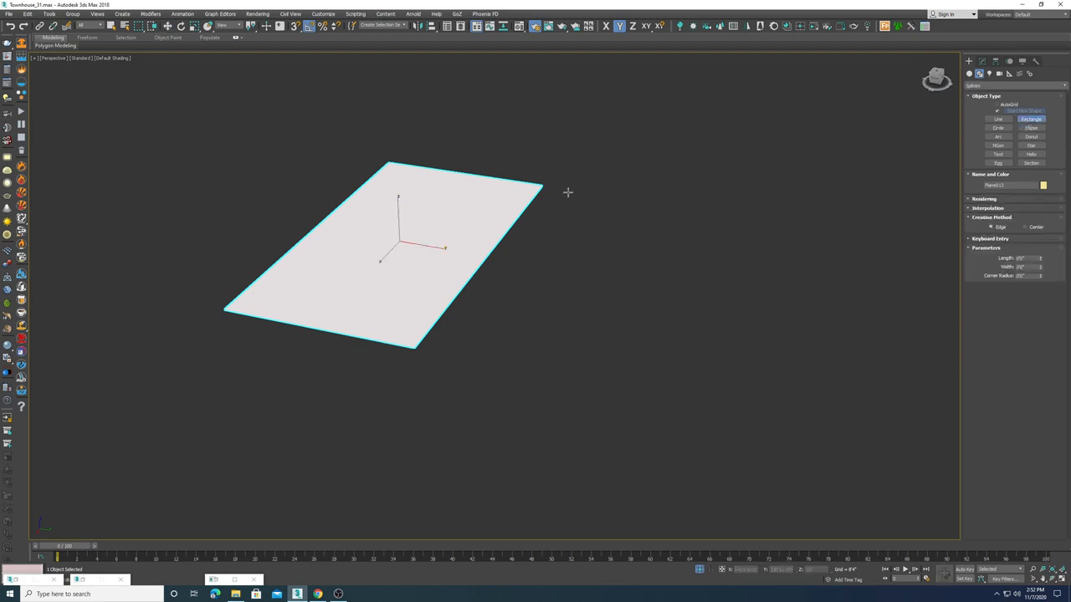
pyautogui.moveTo(568, 194); pyautogui.dragTo(676, 399)
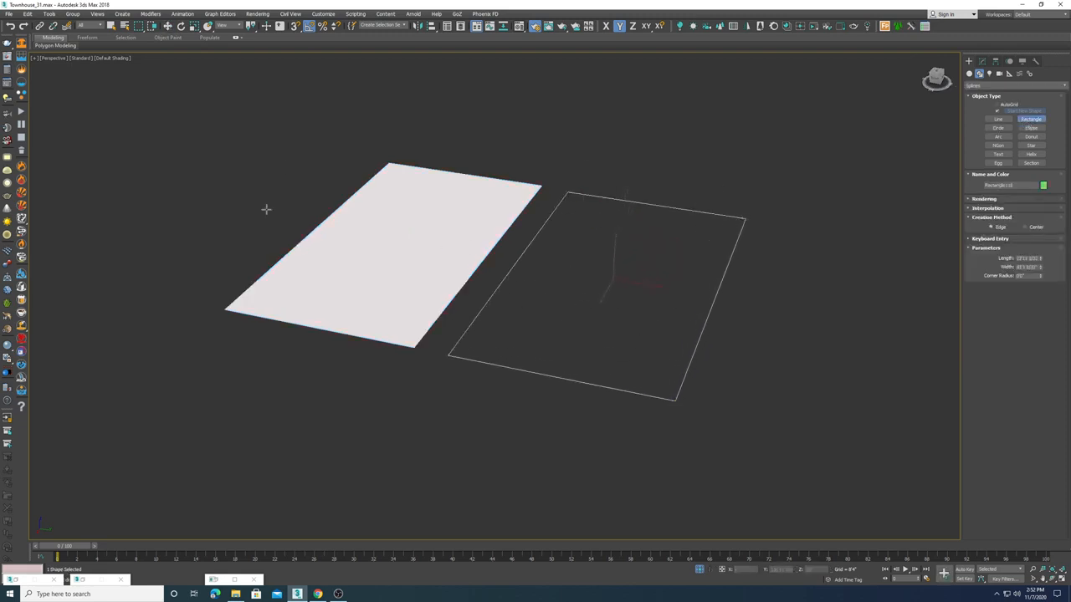
pyautogui.click(168, 26)
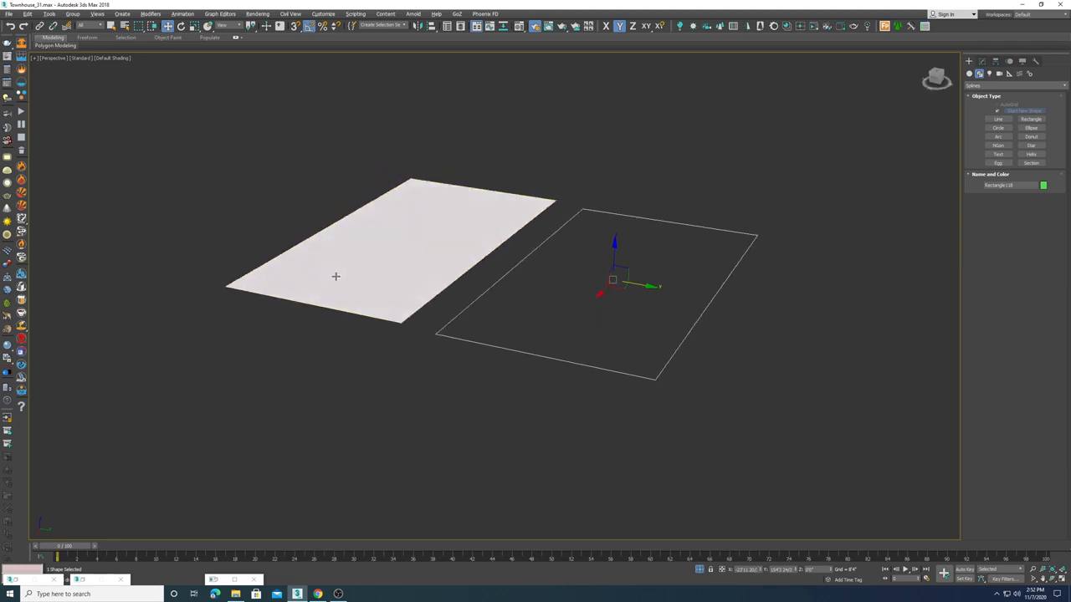
# Step: Align the rectangle's Z position to the floor plane, center to center
pyautogui.scroll(4, 468, 231)
pyautogui.click(497, 235)
pyautogui.keyDown('alt'); pyautogui.moveTo(480, 249); pyautogui.dragTo(700, 229, button='middle'); pyautogui.keyUp('alt')
pyautogui.moveTo(795, 215); pyautogui.dragTo(712, 394)
pyautogui.hotkey('shift', 'z')
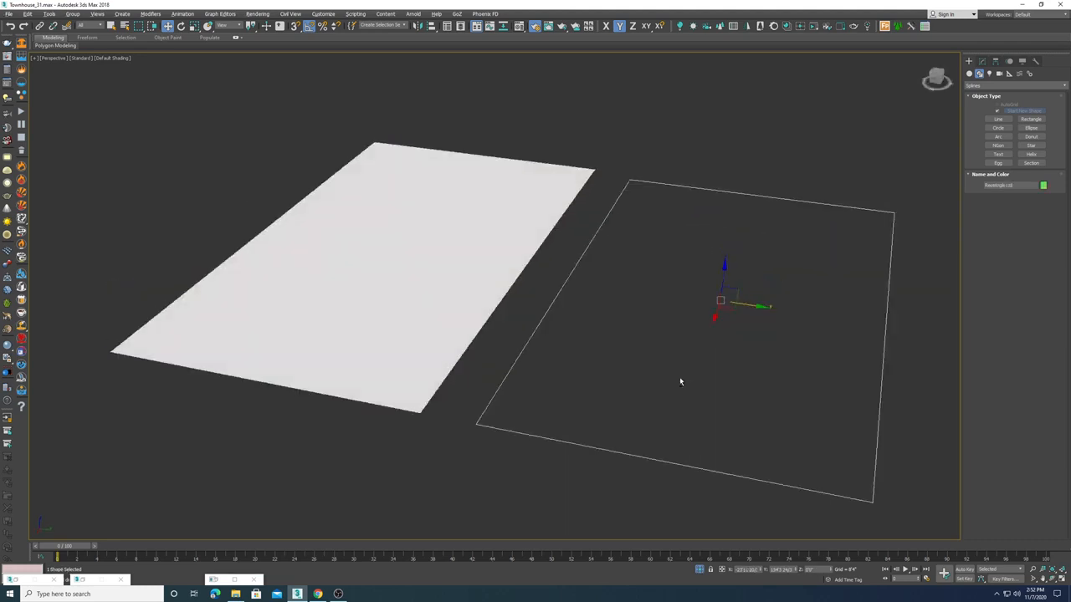
pyautogui.click(432, 26)
pyautogui.click(475, 233)
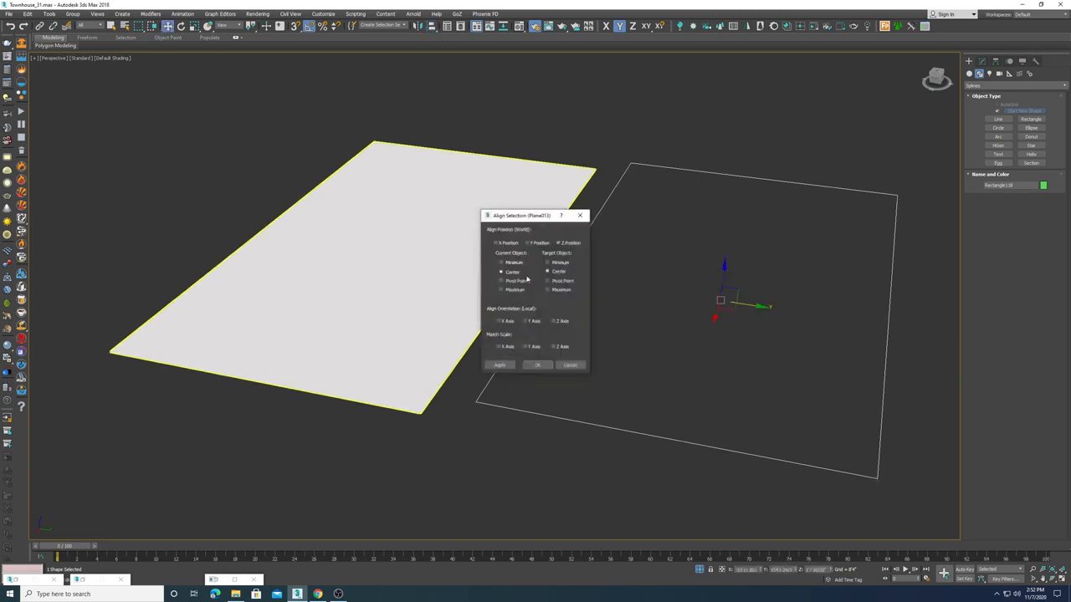
pyautogui.click(538, 366)
pyautogui.moveTo(538, 374)
pyautogui.keyDown('alt'); pyautogui.mouseDown(button='middle')
pyautogui.moveTo(555, 346)
pyautogui.moveTo(547, 363)
pyautogui.moveTo(533, 358)
pyautogui.mouseUp(button='middle'); pyautogui.keyUp('alt')
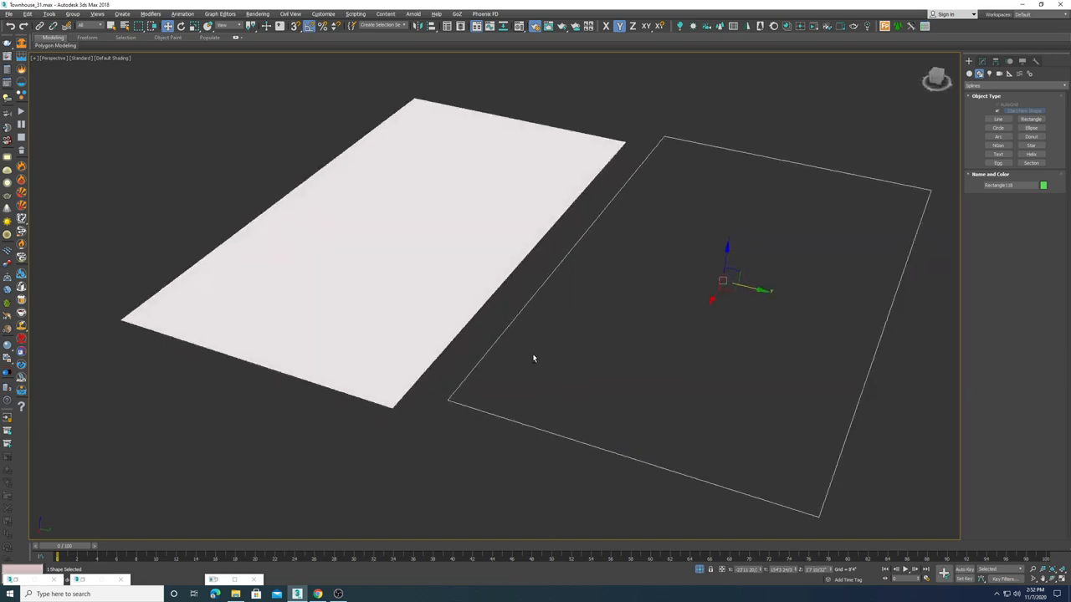
# Step: Select the floor plane and apply a FloorGenerator modifier to it
pyautogui.press('t')
pyautogui.scroll(-5, 528, 365)
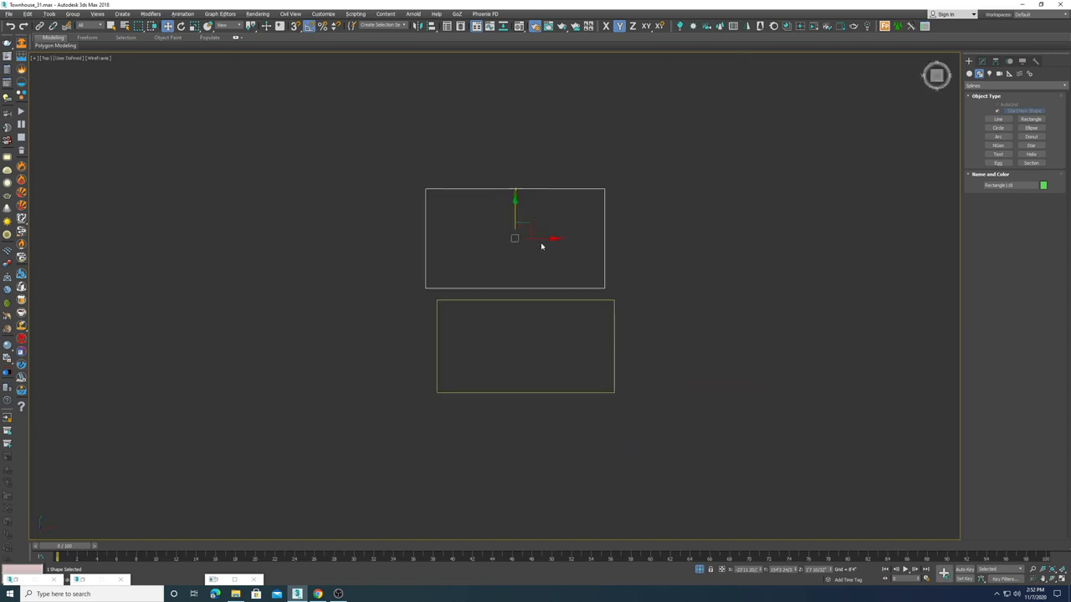
pyautogui.click(614, 335)
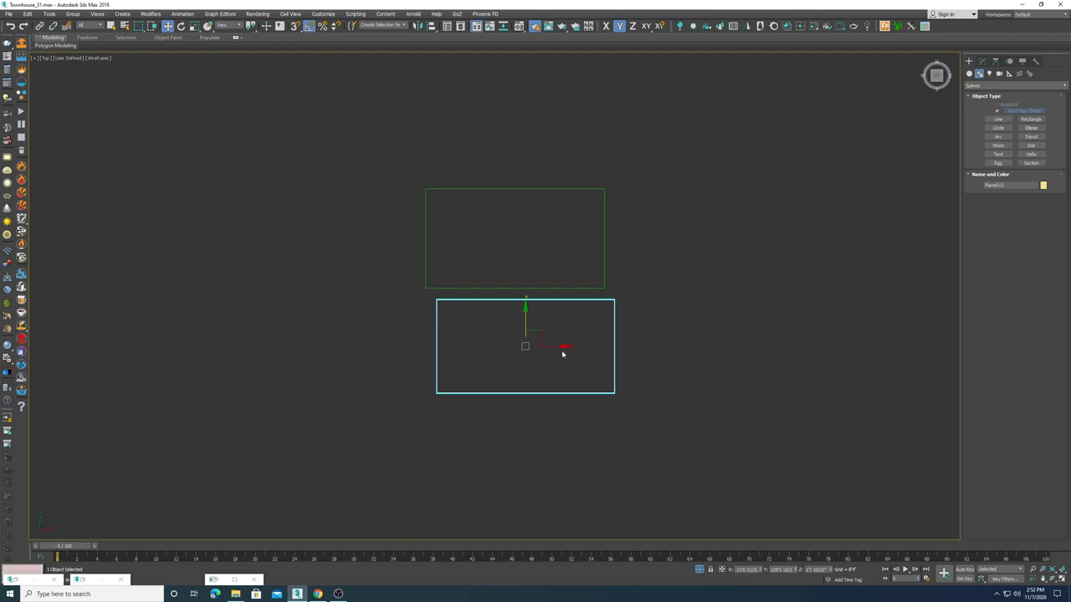
pyautogui.moveTo(564, 348); pyautogui.dragTo(513, 315)
pyautogui.press('p')
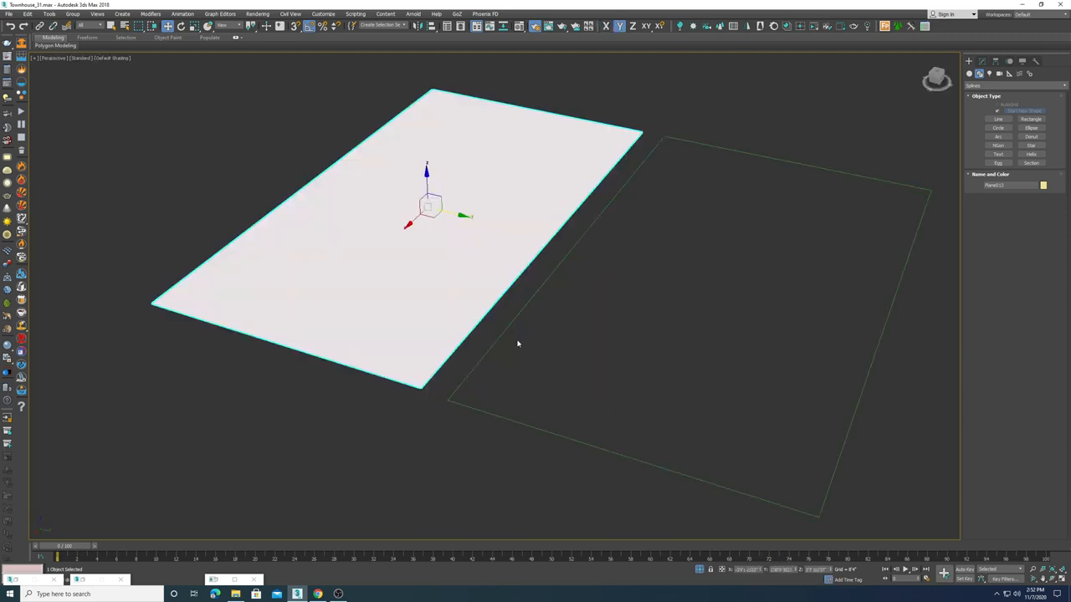
pyautogui.keyDown('alt'); pyautogui.moveTo(481, 313); pyautogui.dragTo(478, 289, button='middle'); pyautogui.keyUp('alt')
pyautogui.keyDown('alt'); pyautogui.moveTo(521, 165); pyautogui.dragTo(559, 253, button='middle'); pyautogui.keyUp('alt')
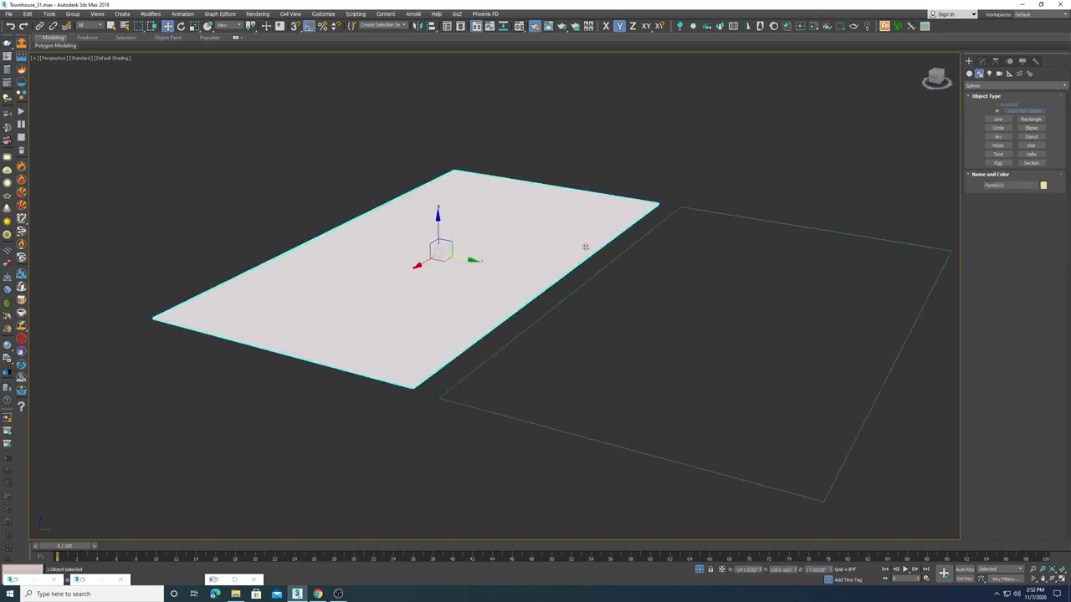
pyautogui.click(982, 62)
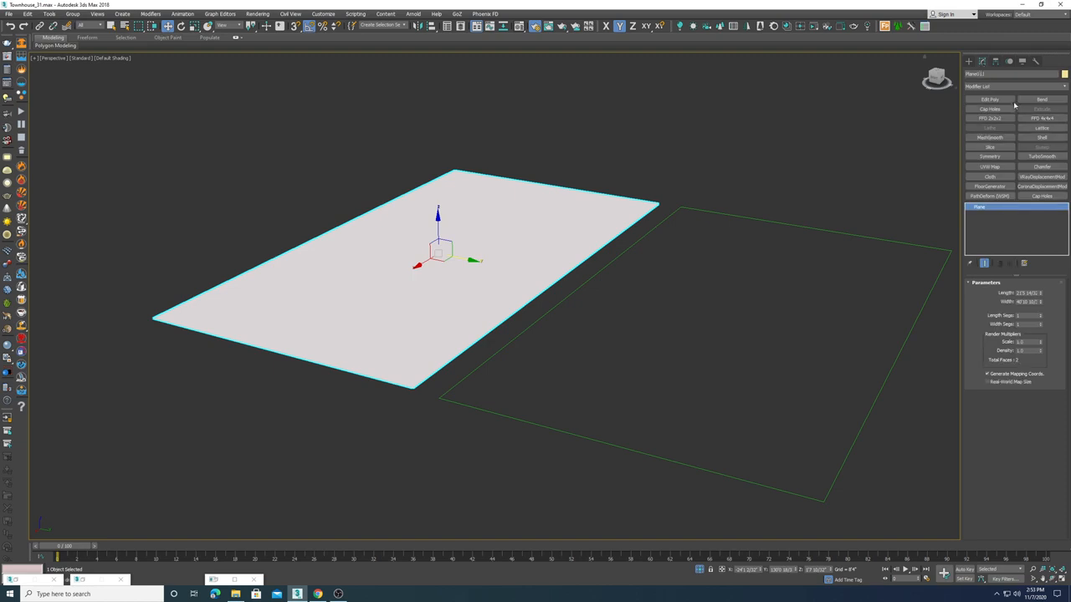
pyautogui.click(987, 188)
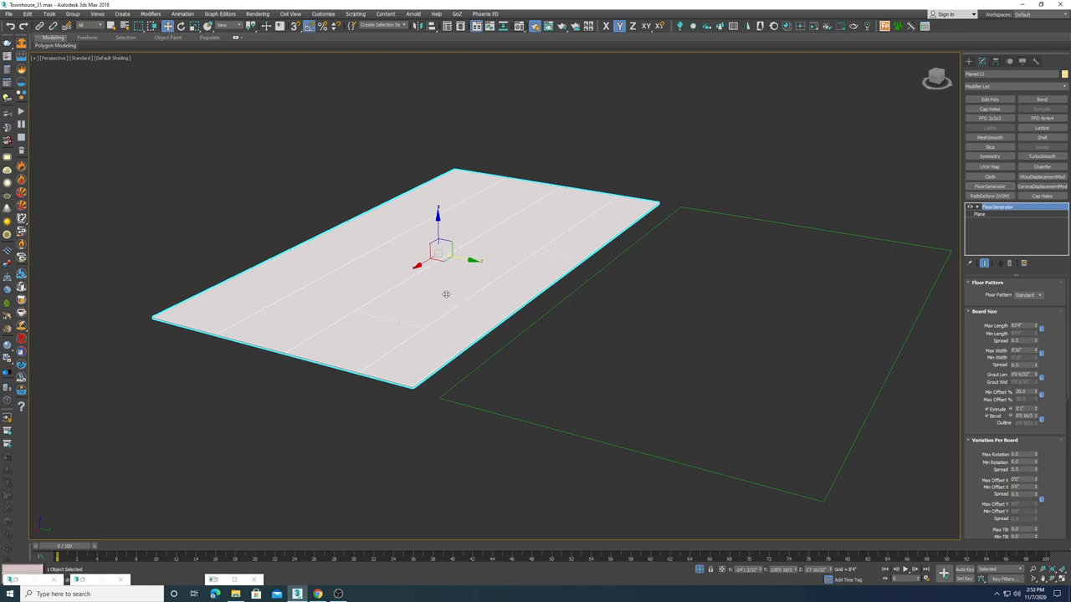
# Step: Reduce the board Max Length and Max Width in the FloorGenerator board size settings
pyautogui.scroll(5, 446, 295)
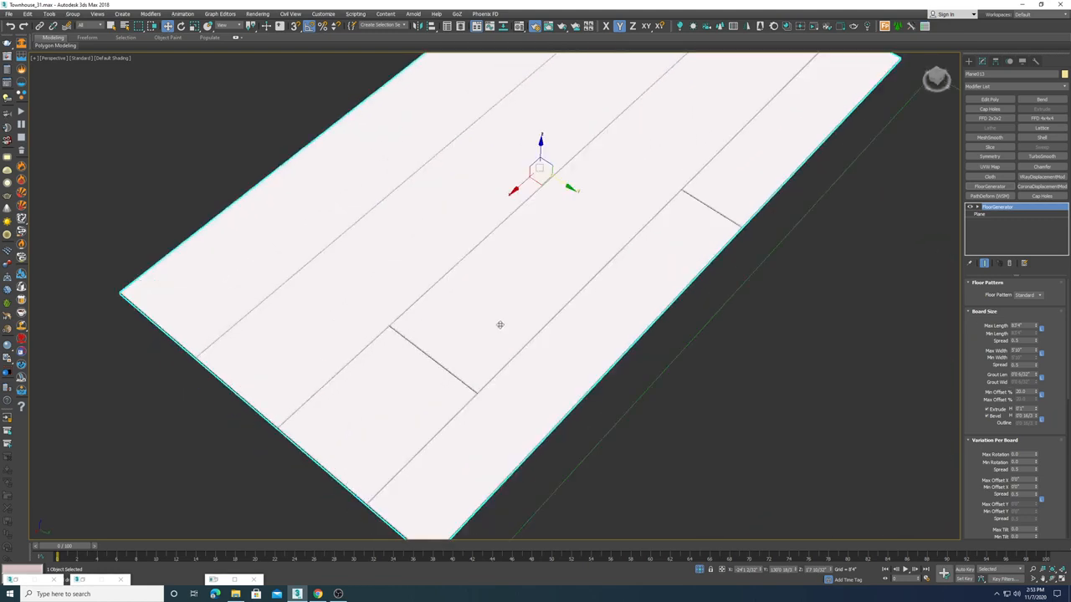
pyautogui.scroll(-3, 514, 310)
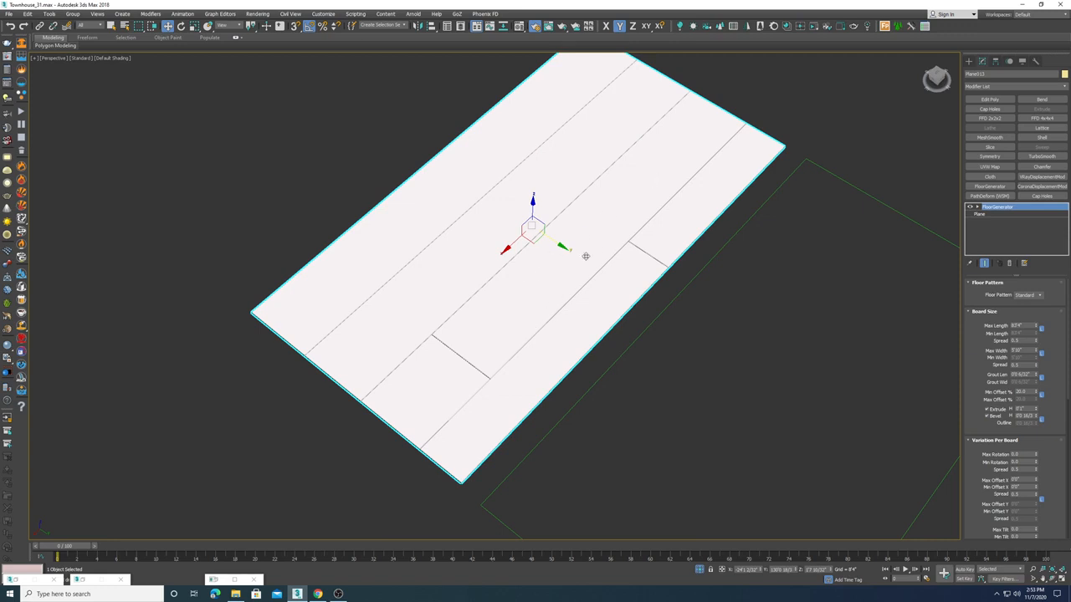
pyautogui.moveTo(512, 283); pyautogui.dragTo(508, 276, button='middle')
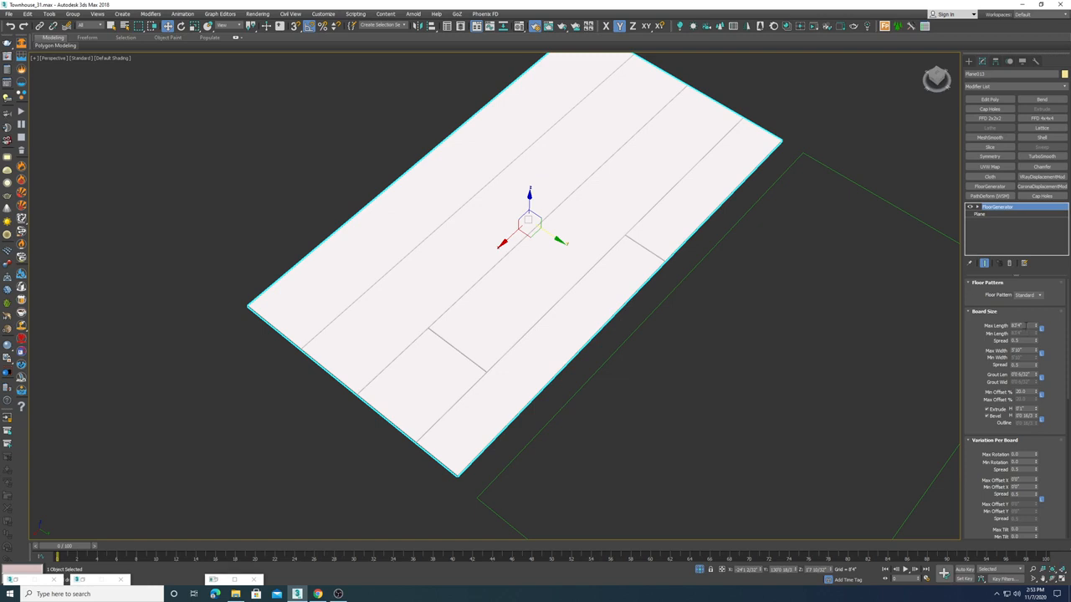
pyautogui.doubleClick(1023, 325)
pyautogui.press('Return')
pyautogui.press('Tab')
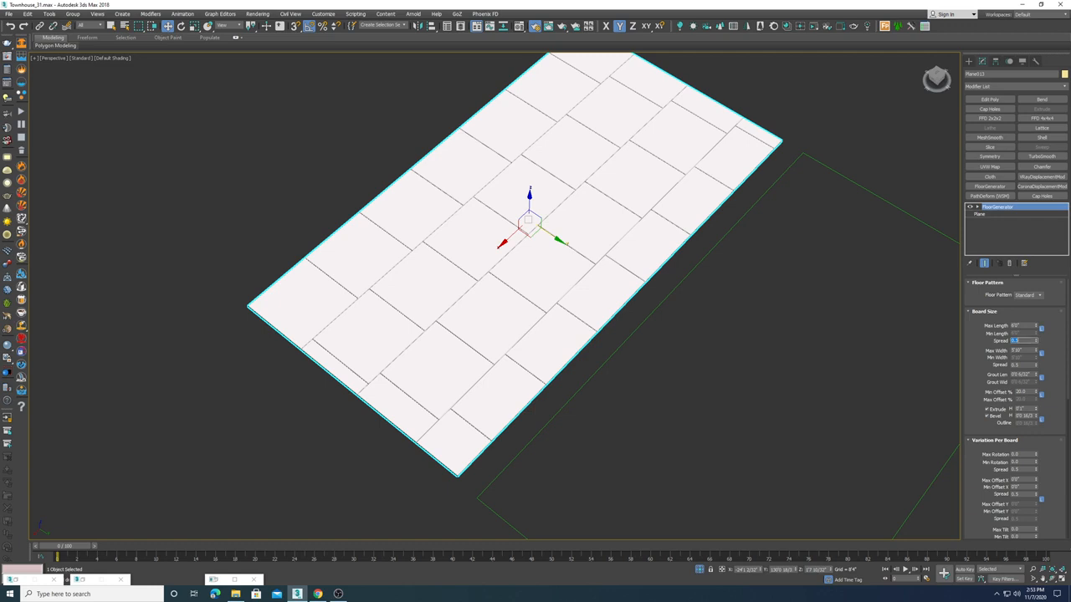
pyautogui.press('Tab')
pyautogui.press('Return')
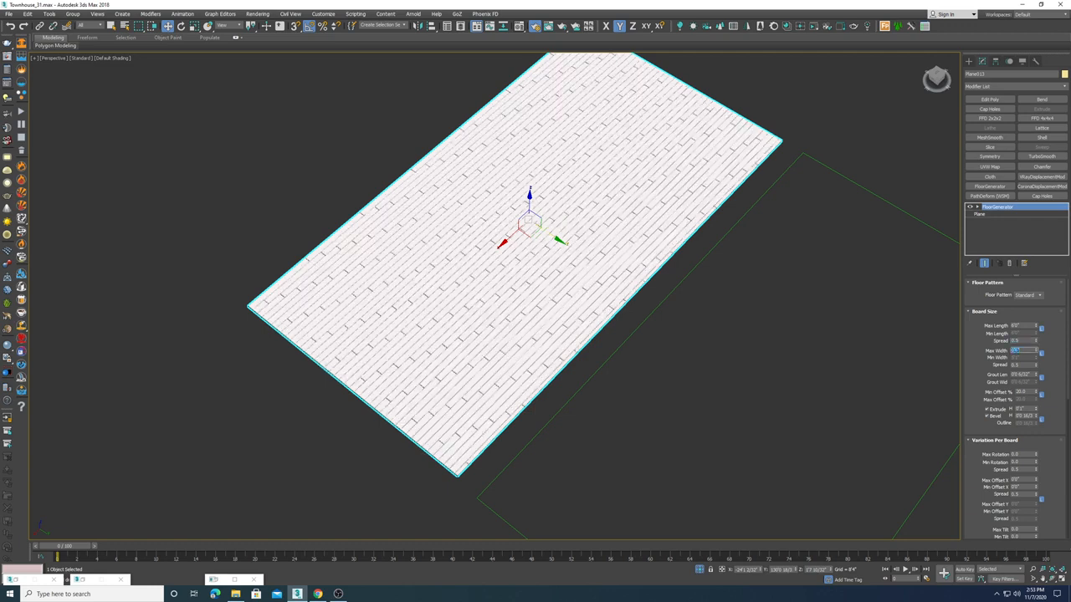
# Step: Examine the generated floorboards up close from several angles
pyautogui.keyDown('alt'); pyautogui.moveTo(504, 257); pyautogui.dragTo(546, 288, button='middle'); pyautogui.keyUp('alt')
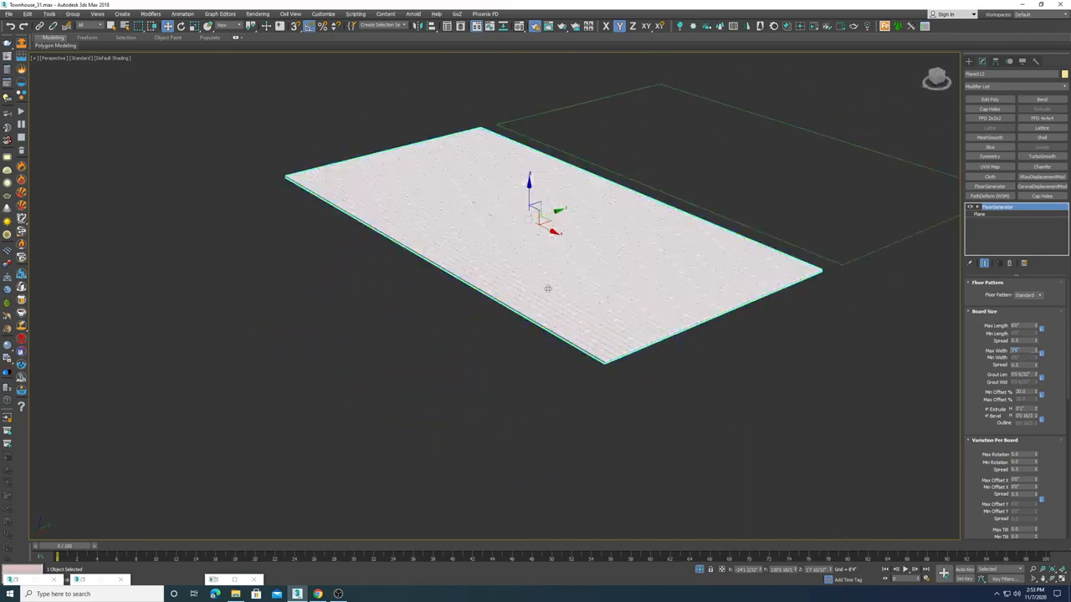
pyautogui.scroll(4, 549, 284)
pyautogui.keyDown('alt'); pyautogui.moveTo(623, 299); pyautogui.dragTo(616, 302, button='middle'); pyautogui.keyUp('alt')
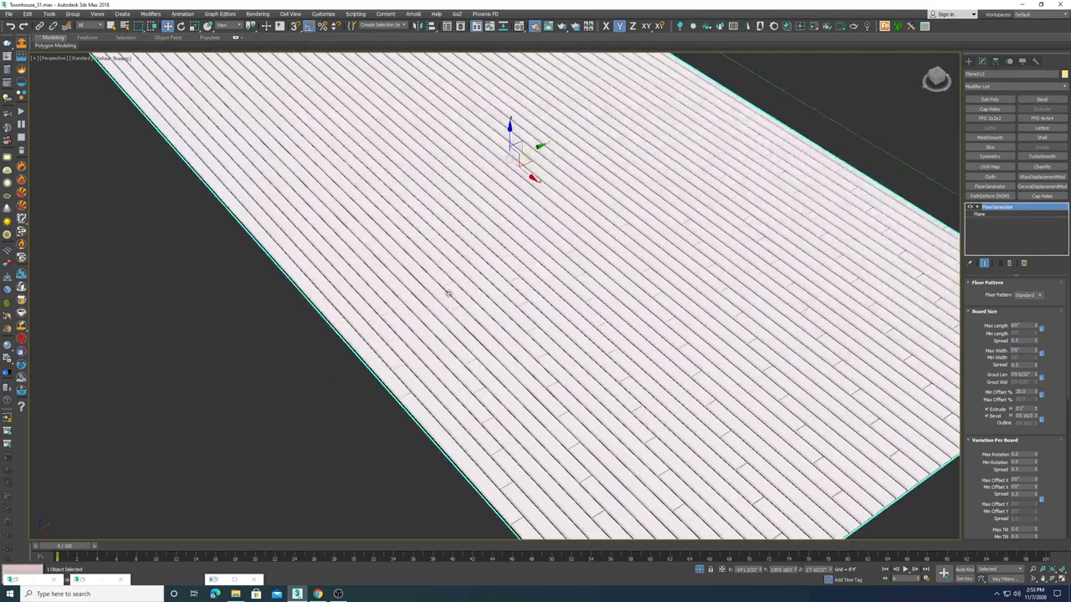
pyautogui.scroll(5, 449, 294)
pyautogui.scroll(-3, 527, 289)
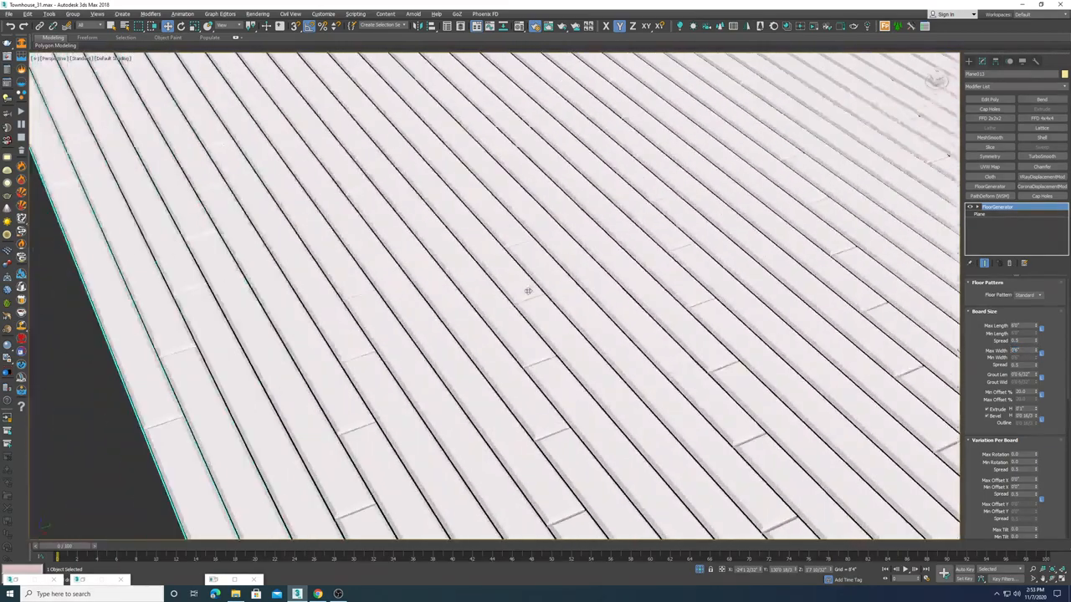
pyautogui.scroll(-4, 532, 281)
pyautogui.keyDown('alt'); pyautogui.moveTo(585, 357); pyautogui.dragTo(613, 376, button='middle'); pyautogui.keyUp('alt')
pyautogui.scroll(4, 614, 378)
pyautogui.scroll(-6, 614, 378)
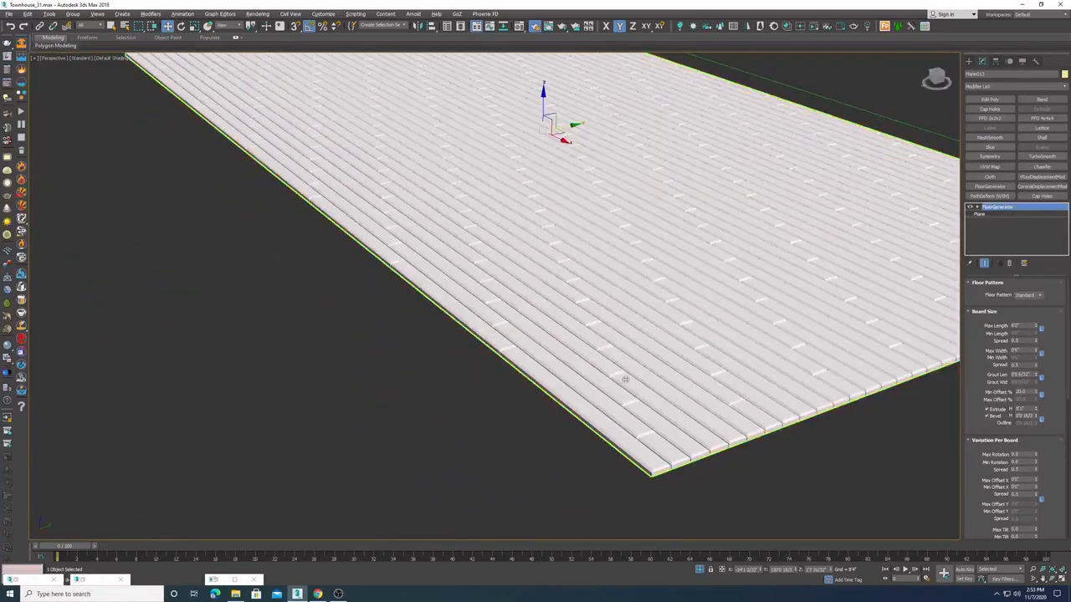
pyautogui.scroll(3, 484, 366)
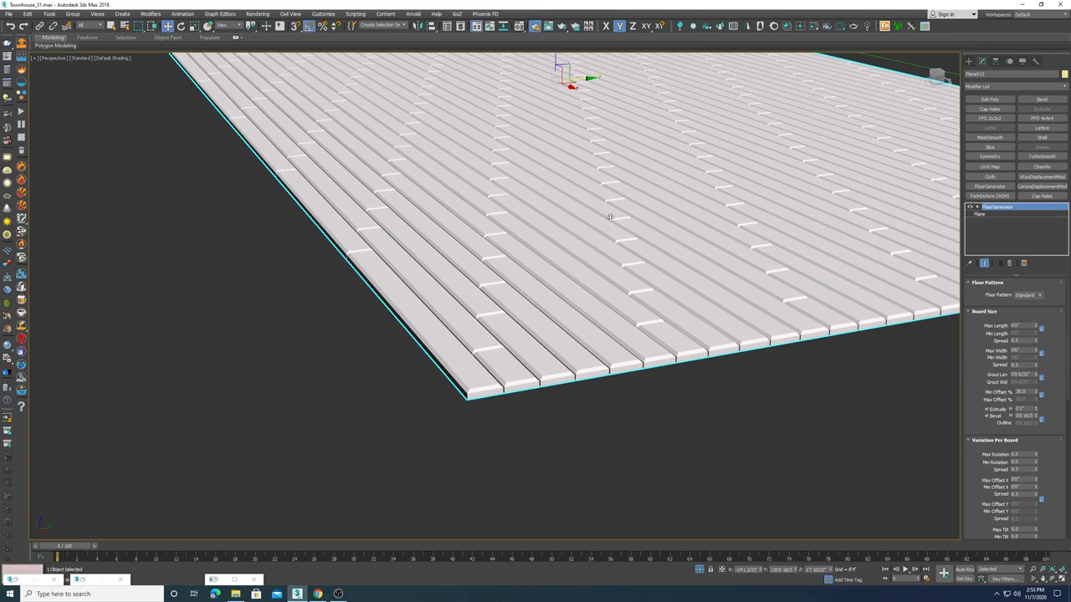
pyautogui.scroll(3, 724, 237)
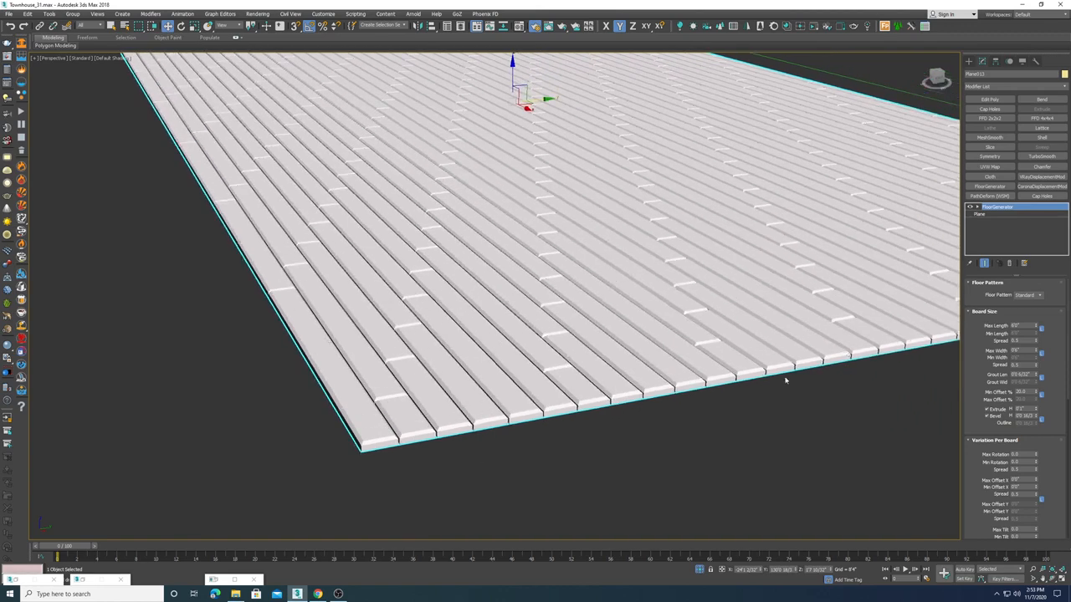
pyautogui.moveTo(632, 356); pyautogui.dragTo(629, 378, button='middle')
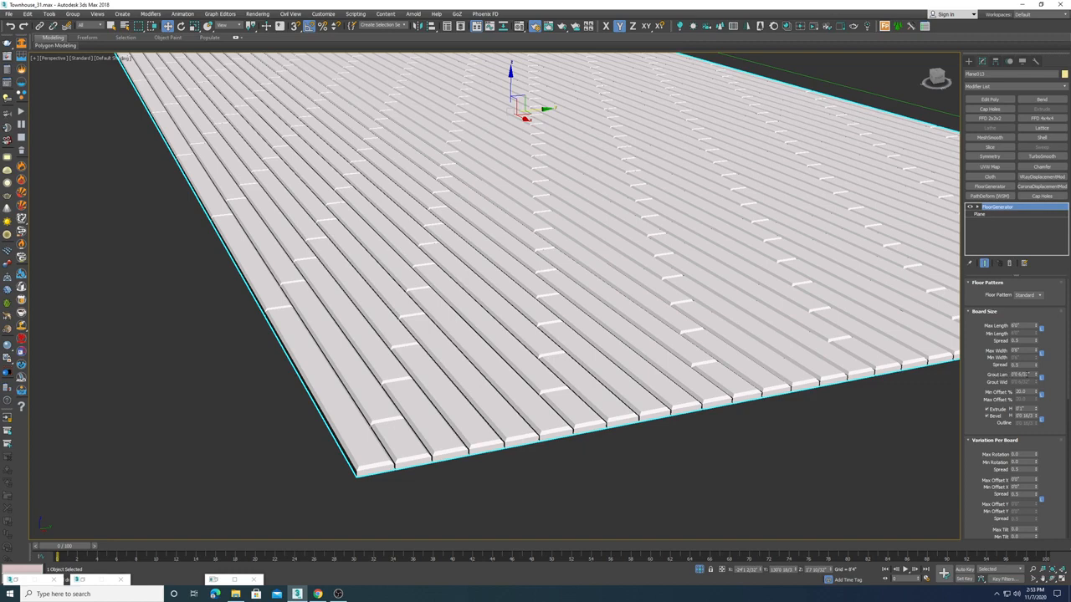
# Step: Set the grout length to 0
pyautogui.doubleClick(1022, 375)
pyautogui.write('0')
pyautogui.press('Return')
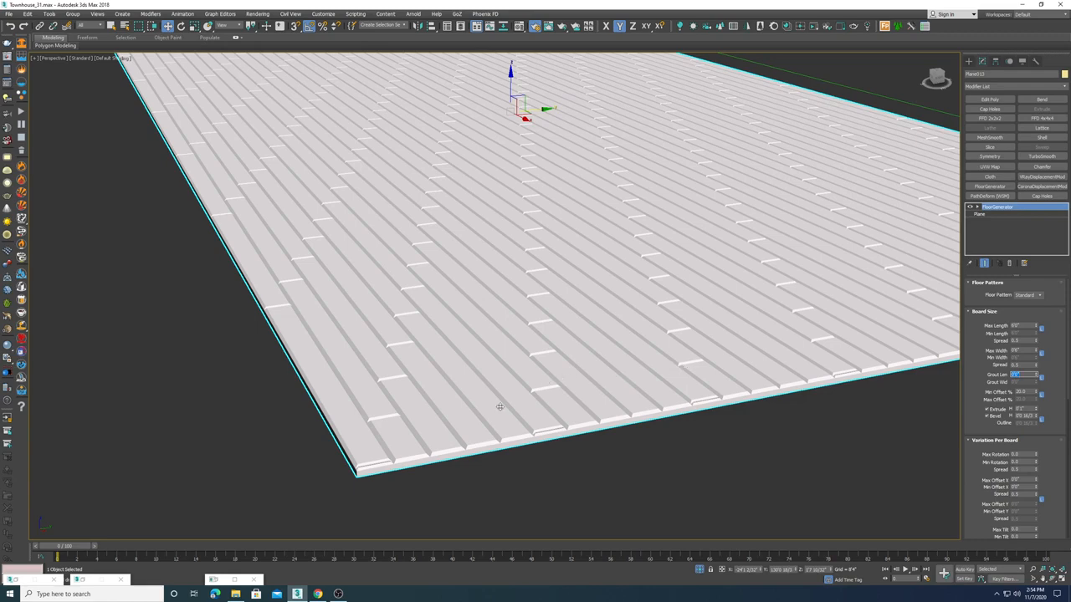
pyautogui.scroll(5, 502, 376)
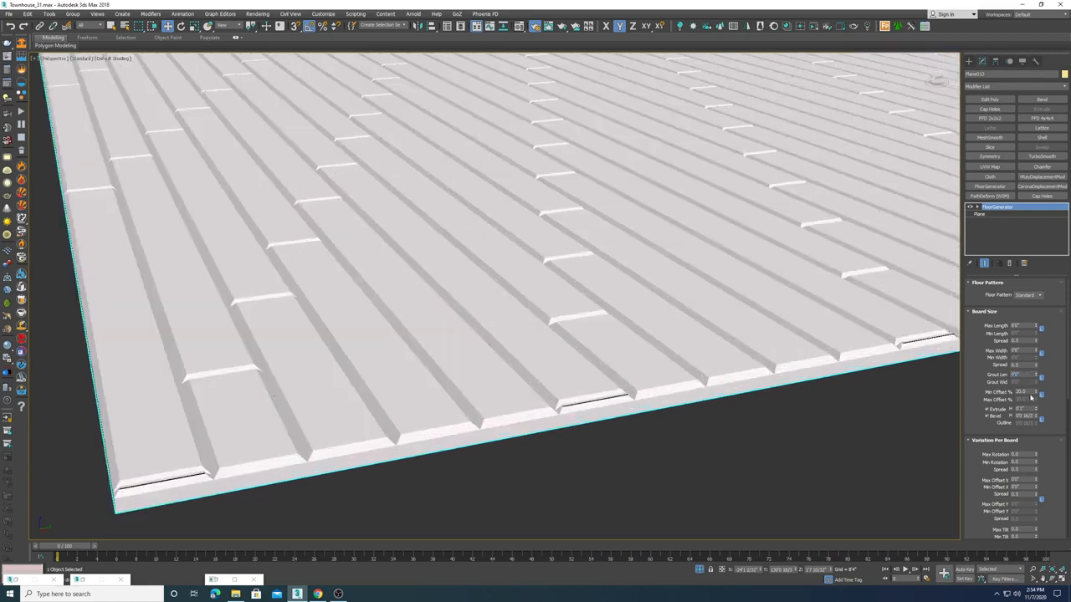
pyautogui.scroll(-10, 510, 298)
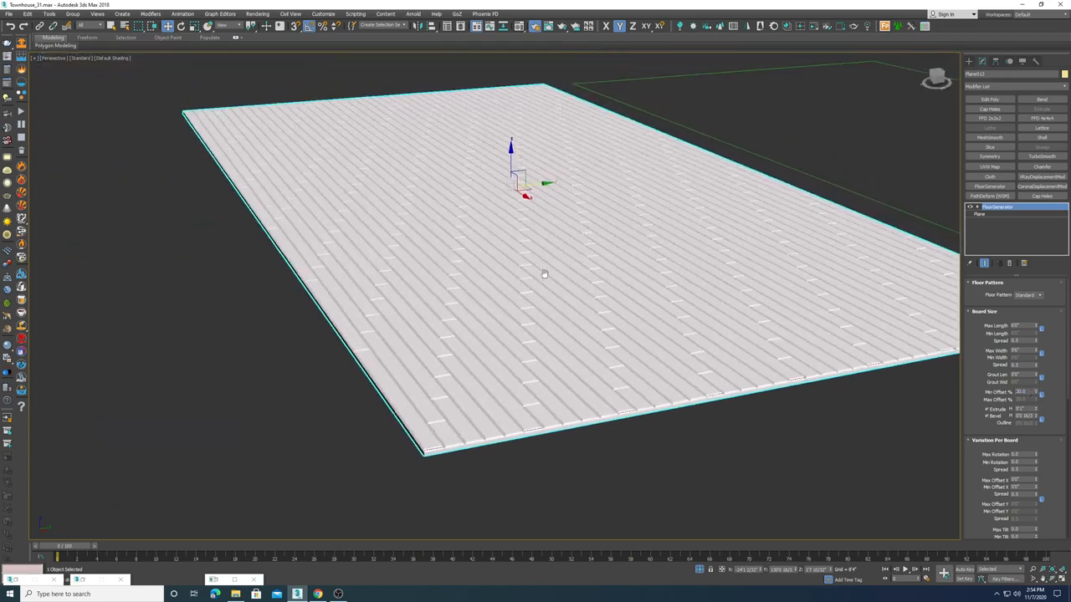
# Step: Set the Min Offset % to 40 and zoom in on the board edges
pyautogui.moveTo(1028, 393); pyautogui.dragTo(900, 403)
pyautogui.write('40')
pyautogui.press('Return')
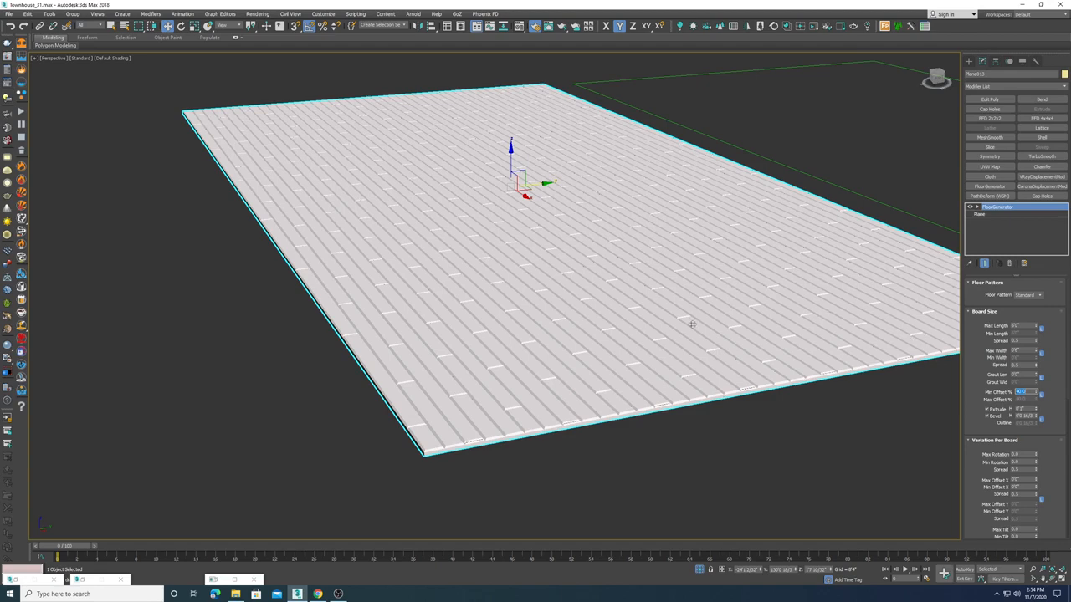
pyautogui.moveTo(693, 323); pyautogui.dragTo(691, 310, button='middle')
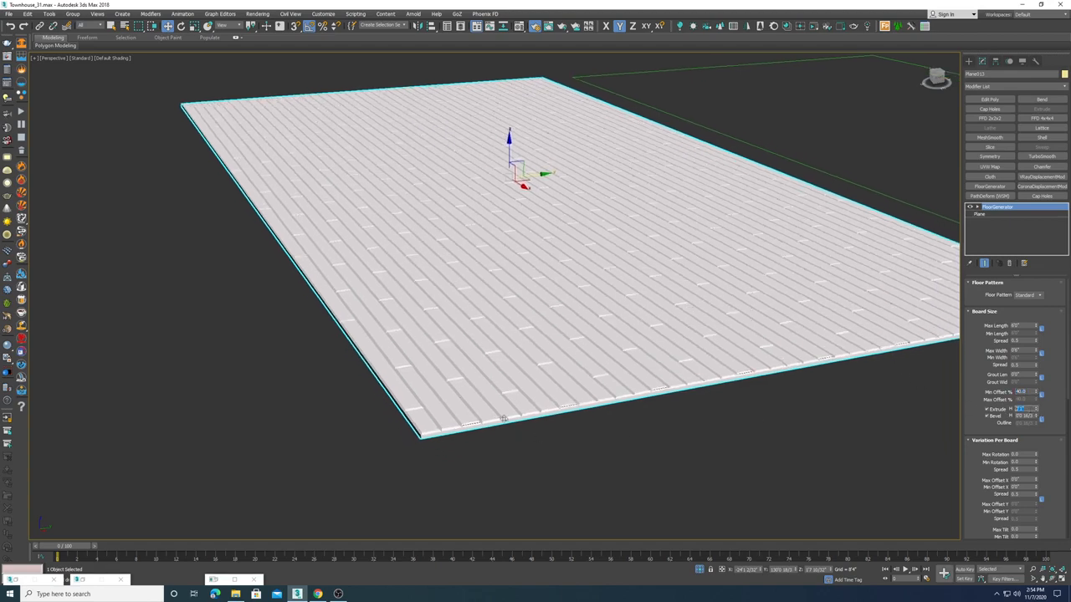
pyautogui.scroll(4, 475, 402)
pyautogui.scroll(2, 475, 402)
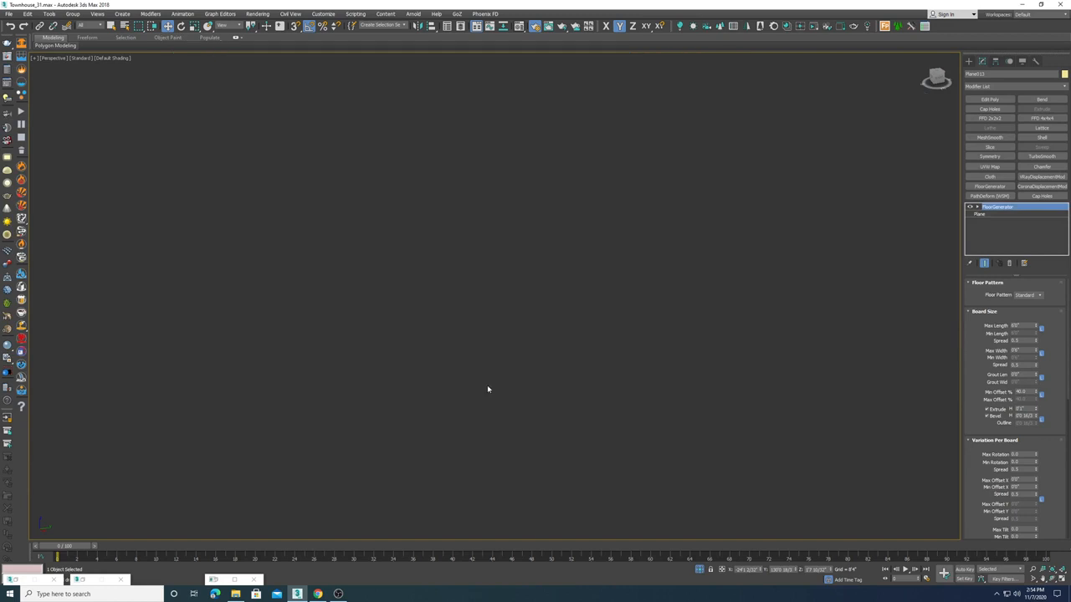
pyautogui.scroll(-2, 511, 374)
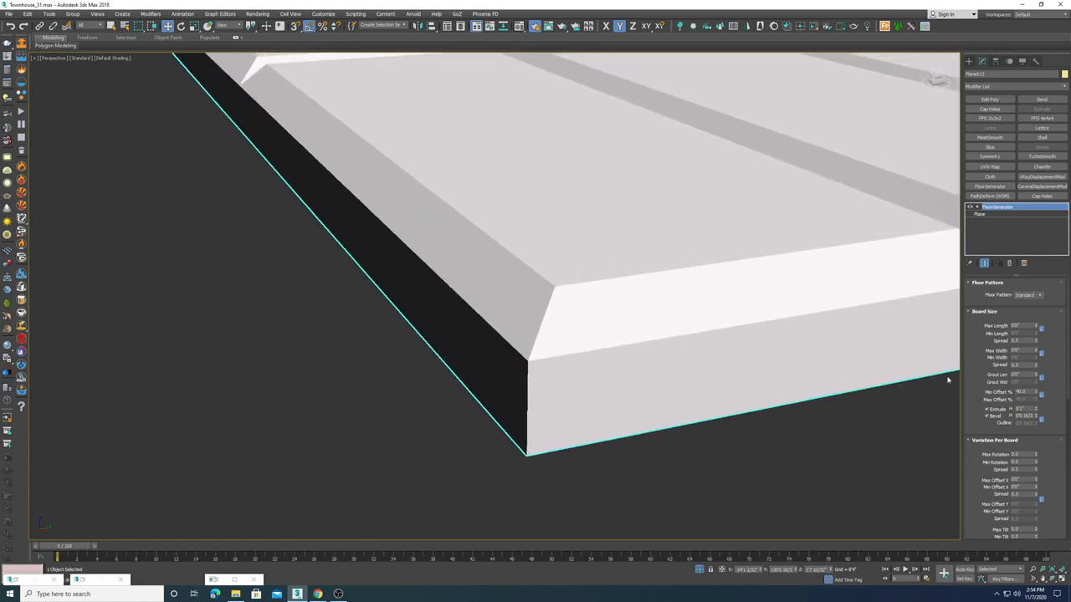
# Step: Reduce the floorboards' bevel and extrude heights in the FloorGenerator board settings
pyautogui.moveTo(1038, 407); pyautogui.dragTo(1022, 355)
pyautogui.hotkey('ctrl', 'z')
pyautogui.moveTo(1036, 416)
pyautogui.mouseDown()
pyautogui.moveTo(1038, 381)
pyautogui.moveTo(1038, 416)
pyautogui.mouseUp()
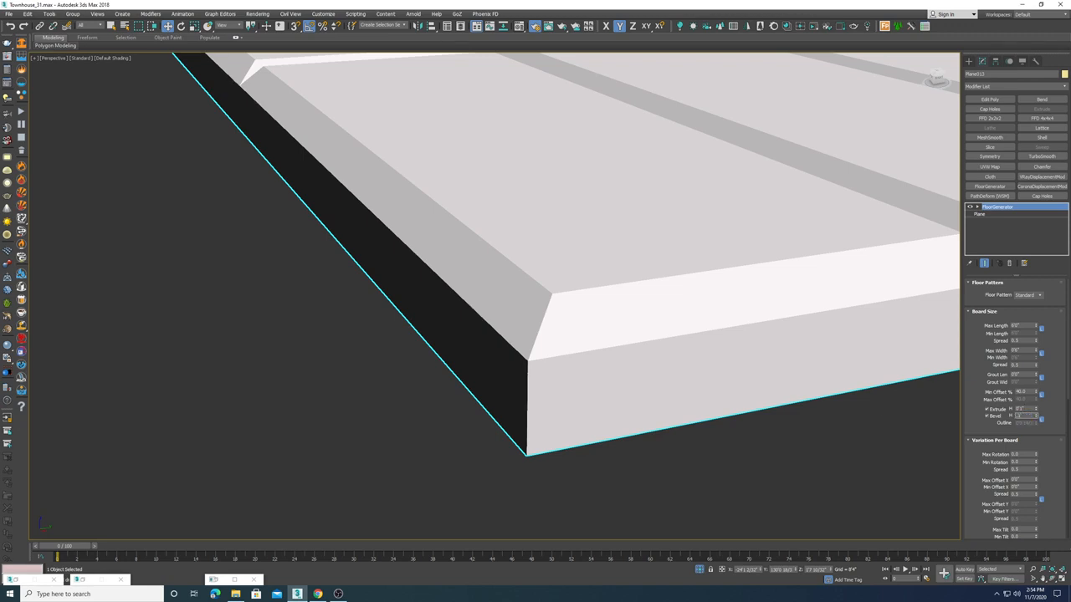
pyautogui.press('Return')
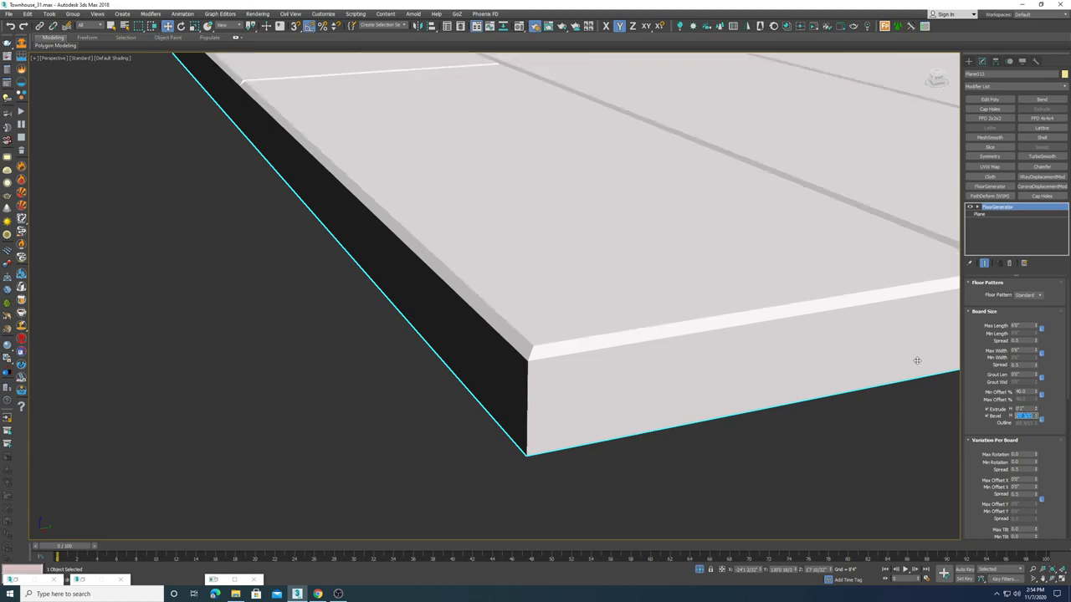
pyautogui.hotkey('shift', 'Tab')
pyautogui.press('Return')
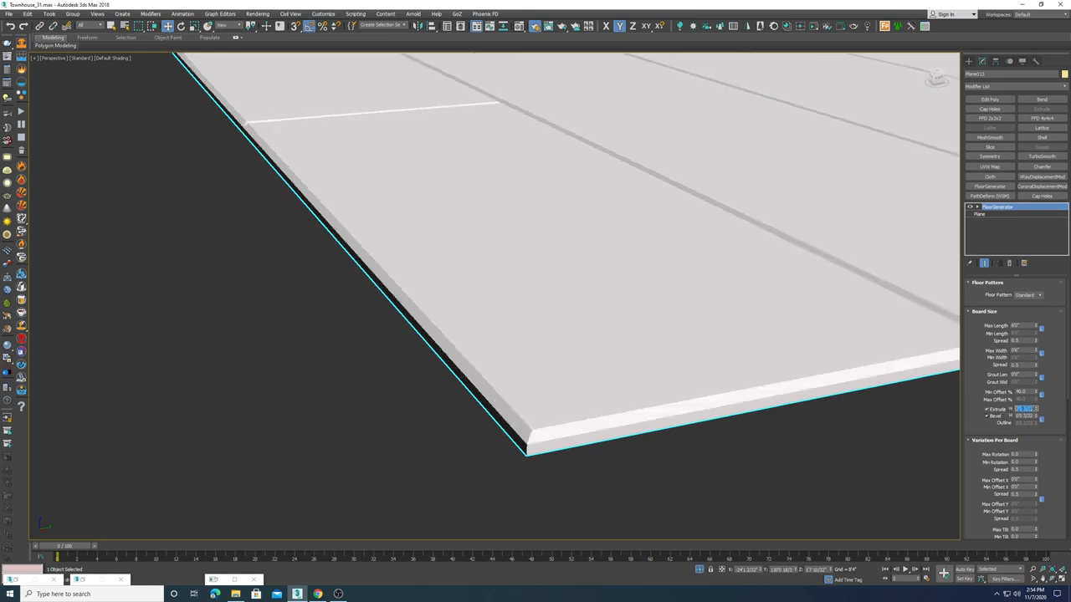
# Step: Switch the perspective viewport to shaded display with edged faces and zoom out to the whole floor
pyautogui.moveTo(636, 364); pyautogui.dragTo(394, 335, button='middle')
pyautogui.scroll(-8, 394, 335)
pyautogui.moveTo(502, 249)
pyautogui.keyDown('alt'); pyautogui.mouseDown(button='middle')
pyautogui.moveTo(507, 286)
pyautogui.moveTo(533, 268)
pyautogui.moveTo(637, 243)
pyautogui.moveTo(595, 269)
pyautogui.moveTo(641, 268)
pyautogui.mouseUp(button='middle'); pyautogui.keyUp('alt')
pyautogui.press('F3')
pyautogui.press('F4')
pyautogui.scroll(-6, 584, 297)
pyautogui.scroll(5, 640, 268)
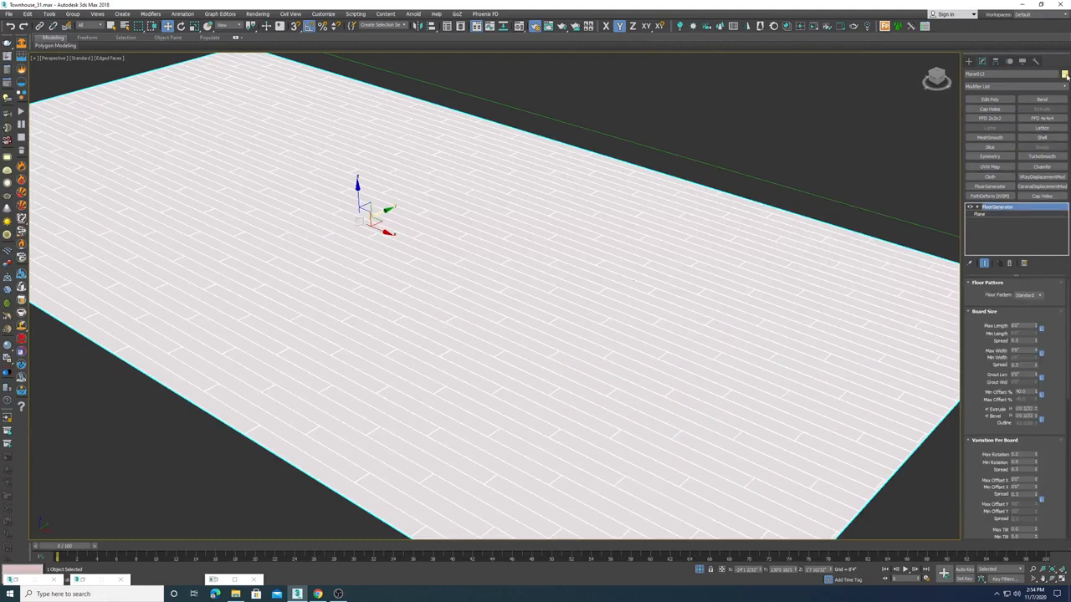
# Step: Set the floor object's color to black and clear the selection
pyautogui.click(1064, 73)
pyautogui.click(599, 315)
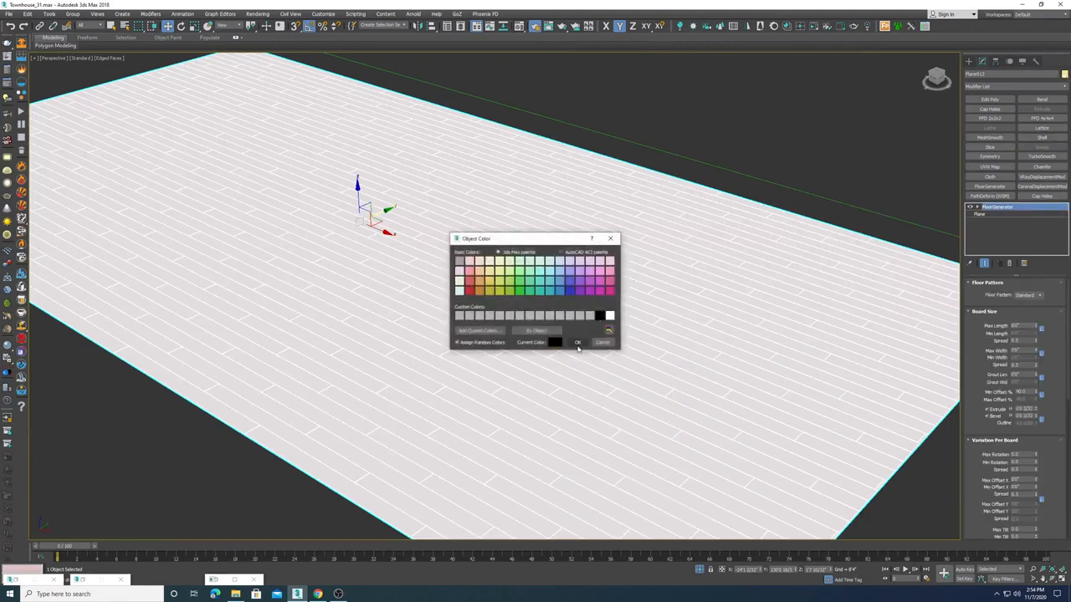
pyautogui.click(577, 342)
pyautogui.click(726, 140)
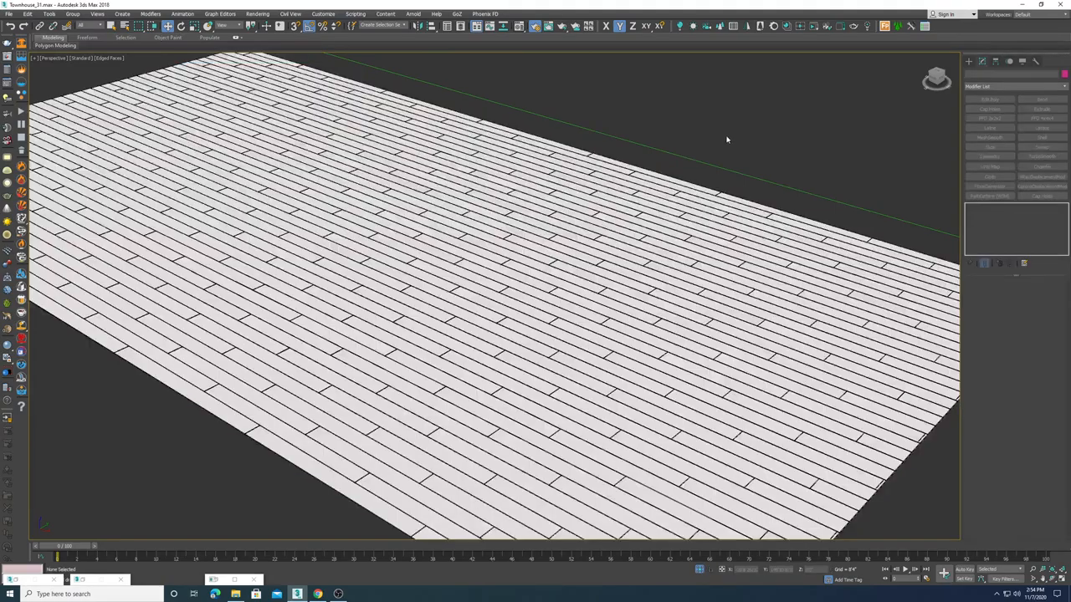
# Step: Examine the floorboard edges and corner up close
pyautogui.moveTo(562, 484); pyautogui.dragTo(554, 422, button='middle')
pyautogui.scroll(-3, 554, 423)
pyautogui.scroll(3, 551, 422)
pyautogui.scroll(2, 553, 424)
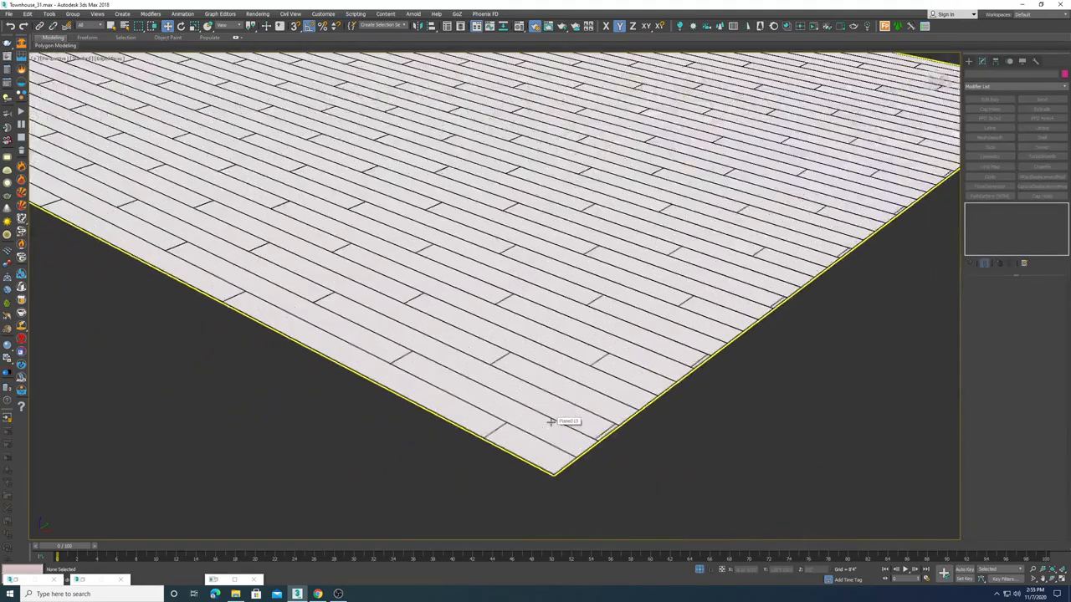
pyautogui.scroll(1, 584, 334)
pyautogui.scroll(-7, 584, 333)
pyautogui.keyDown('alt'); pyautogui.moveTo(594, 315); pyautogui.dragTo(527, 315, button='middle'); pyautogui.keyUp('alt')
pyautogui.click(525, 314)
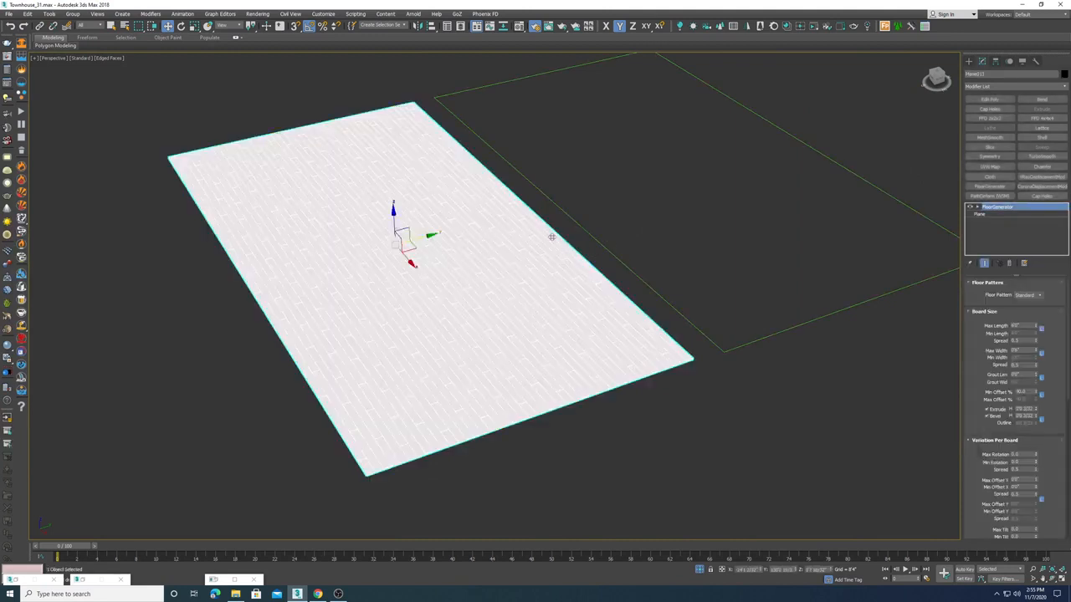
# Step: Add a FloorGenerator modifier to the rectangle shape beside the floor
pyautogui.click(776, 128)
pyautogui.moveTo(591, 185); pyautogui.dragTo(519, 174, button='middle')
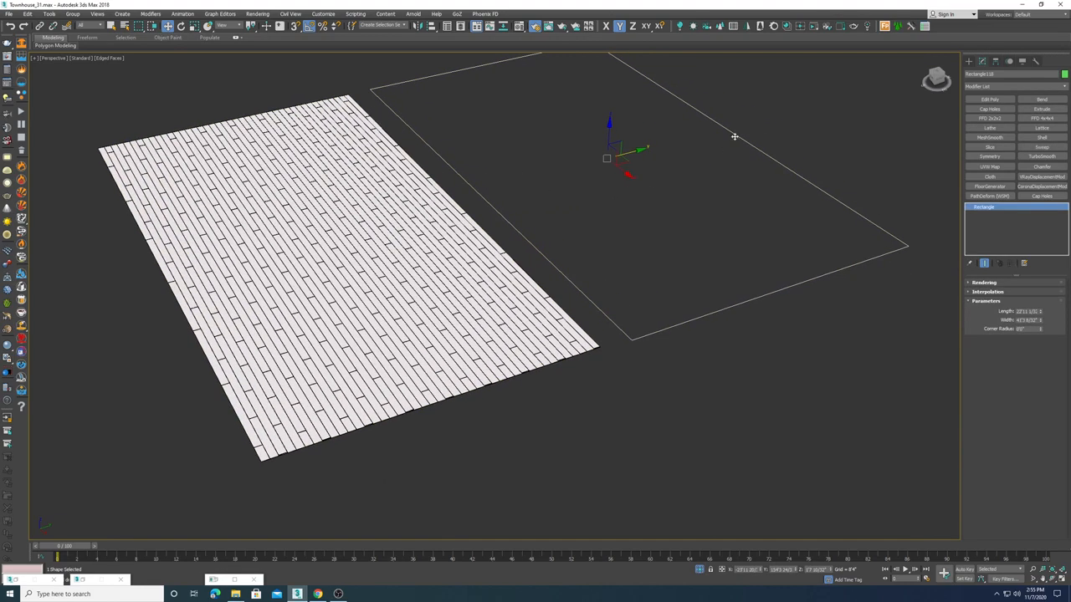
pyautogui.click(990, 186)
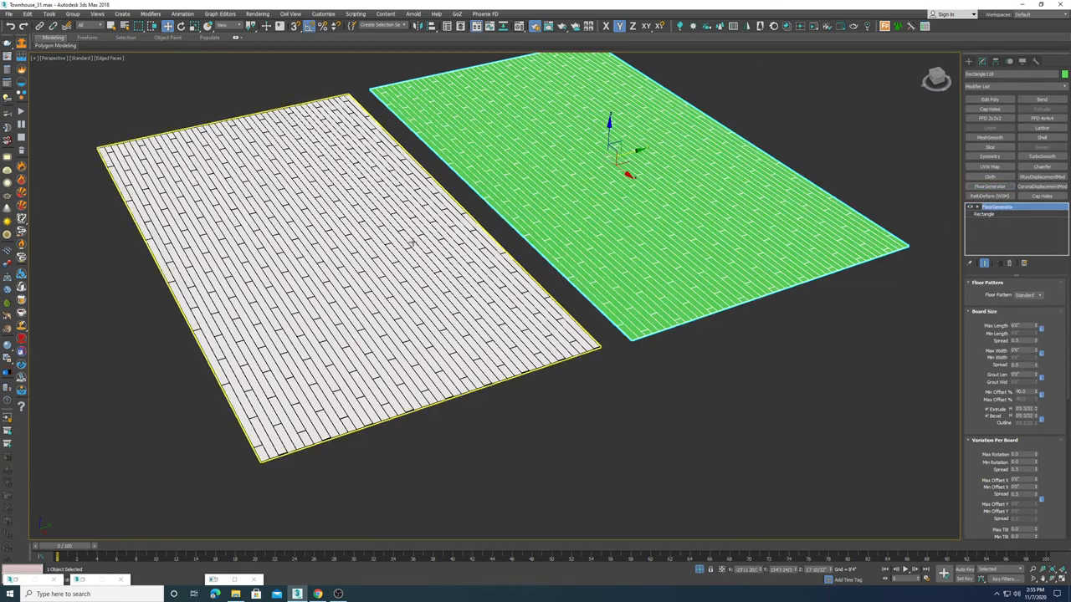
# Step: Set the rectangle's board Max Length and Max Width to 24
pyautogui.doubleClick(1026, 326)
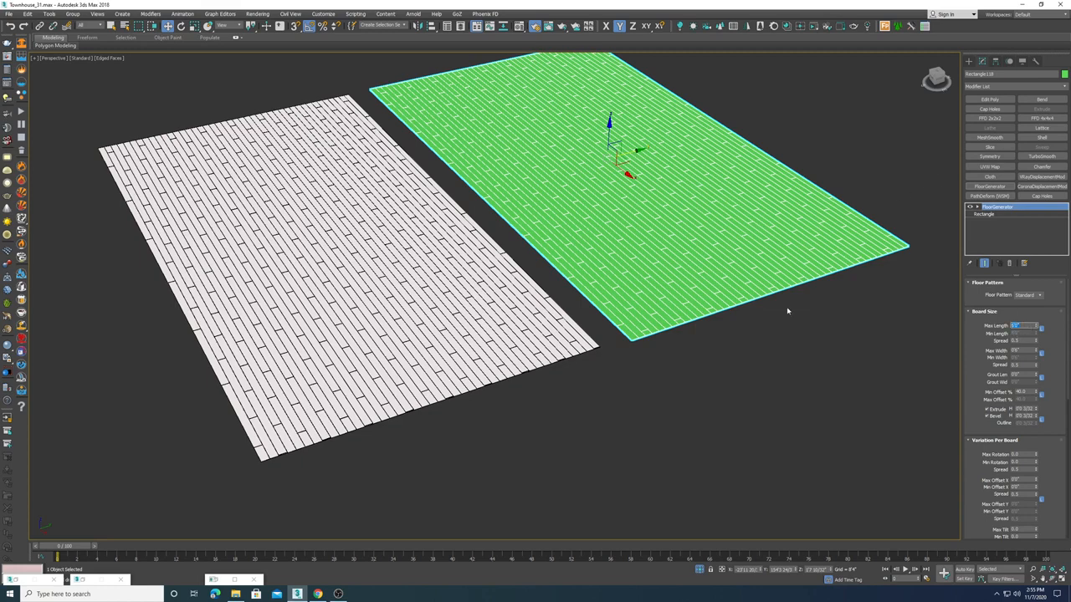
pyautogui.write('24')
pyautogui.press('Tab')
pyautogui.press('Tab')
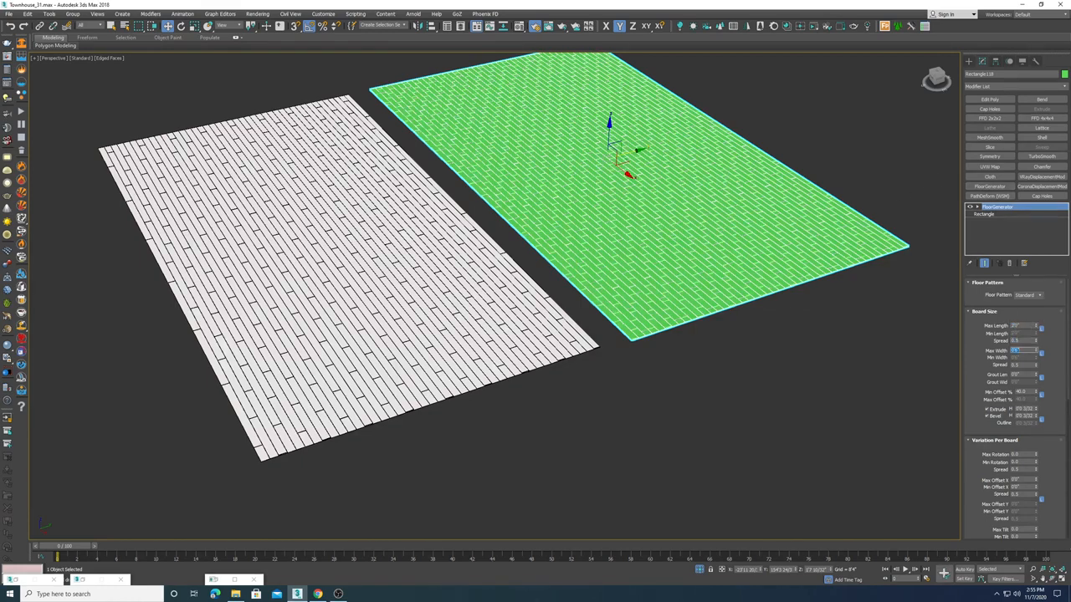
pyautogui.write('24')
pyautogui.press('Return')
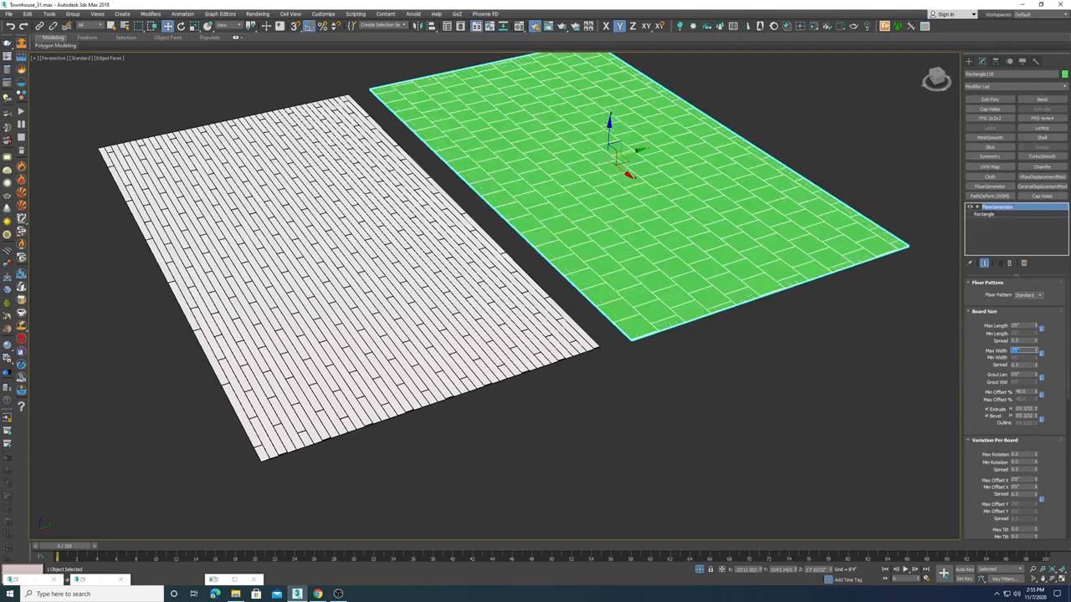
# Step: Set the Min Offset % of the tiled rectangle to 0
pyautogui.press('Tab')
pyautogui.press('Tab')
pyautogui.press('Tab')
pyautogui.press('Tab')
pyautogui.press('Tab')
pyautogui.write('0')
pyautogui.press('Return')
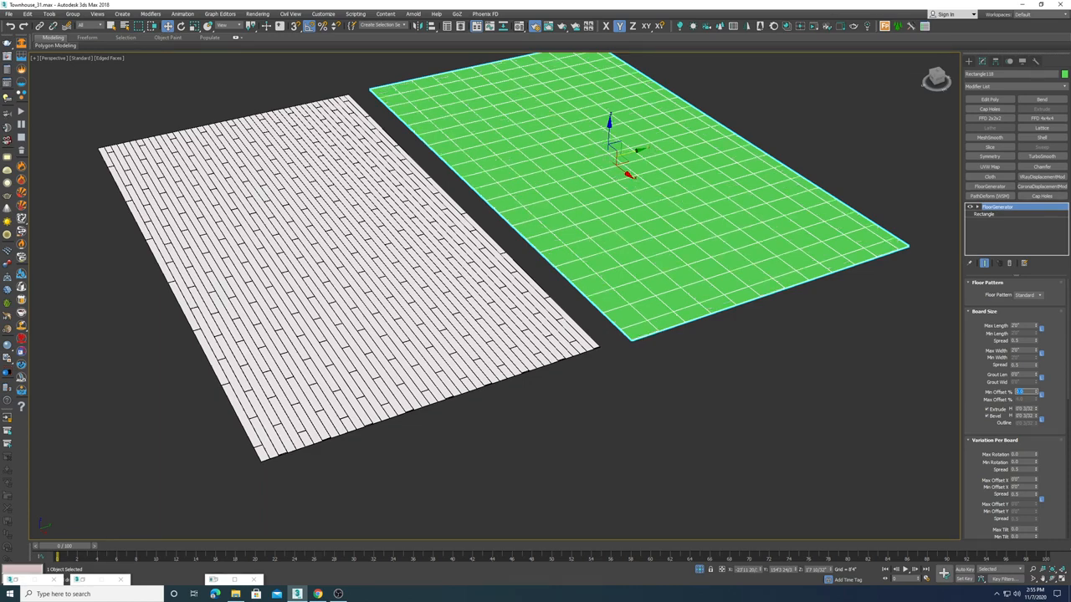
# Step: Set the grout length of the tiled rectangle to .25
pyautogui.scroll(10, 664, 339)
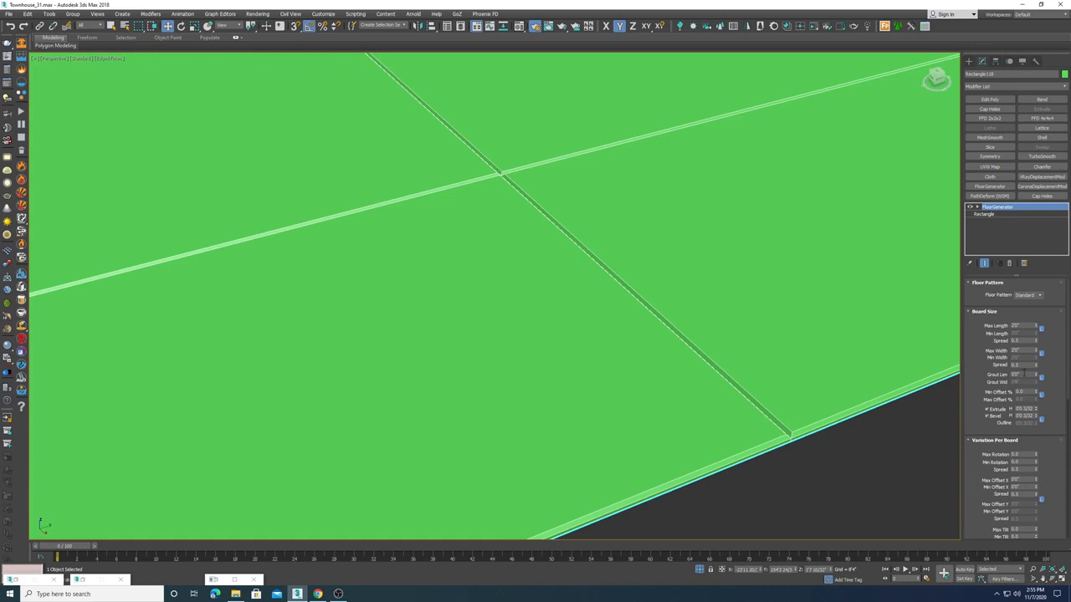
pyautogui.doubleClick(1024, 374)
pyautogui.write('.25')
pyautogui.press('Return')
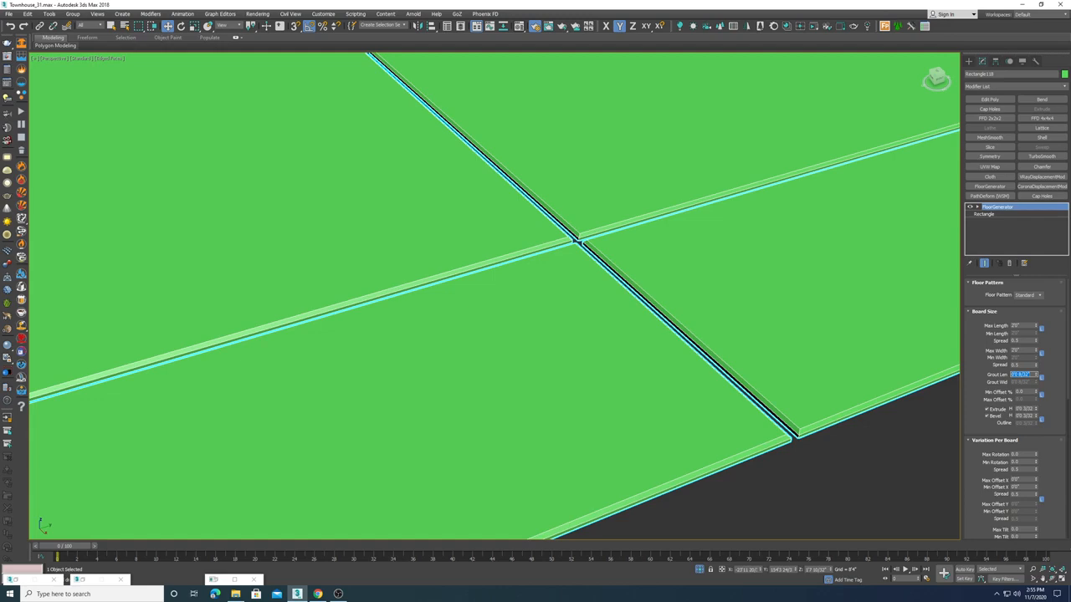
# Step: Examine the grout gaps between the tiles from close up and from a distance
pyautogui.scroll(-5, 566, 229)
pyautogui.scroll(6, 566, 243)
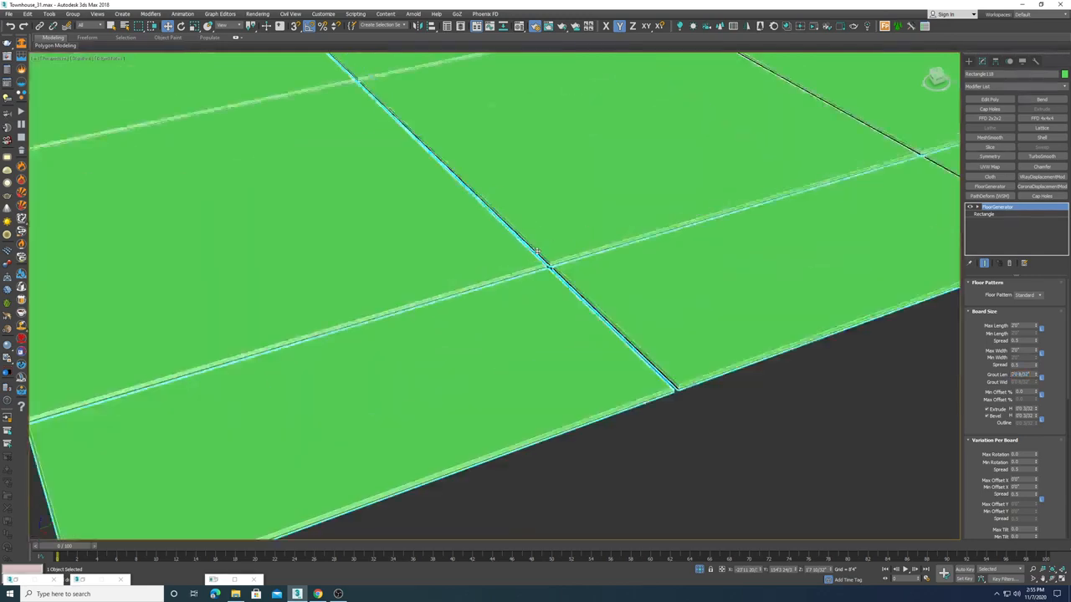
pyautogui.scroll(-5, 562, 293)
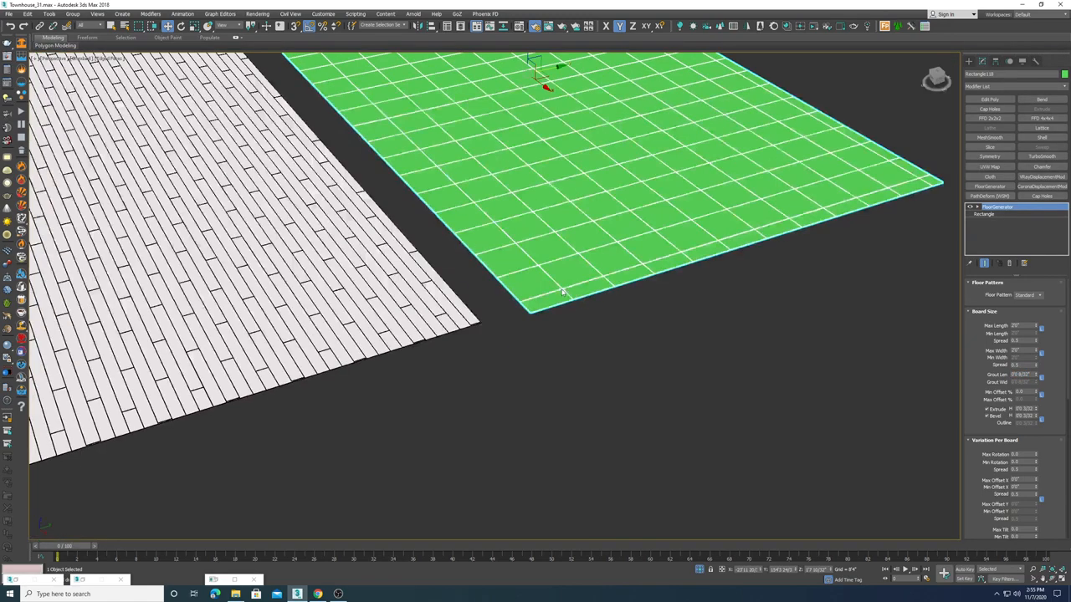
pyautogui.scroll(3, 564, 295)
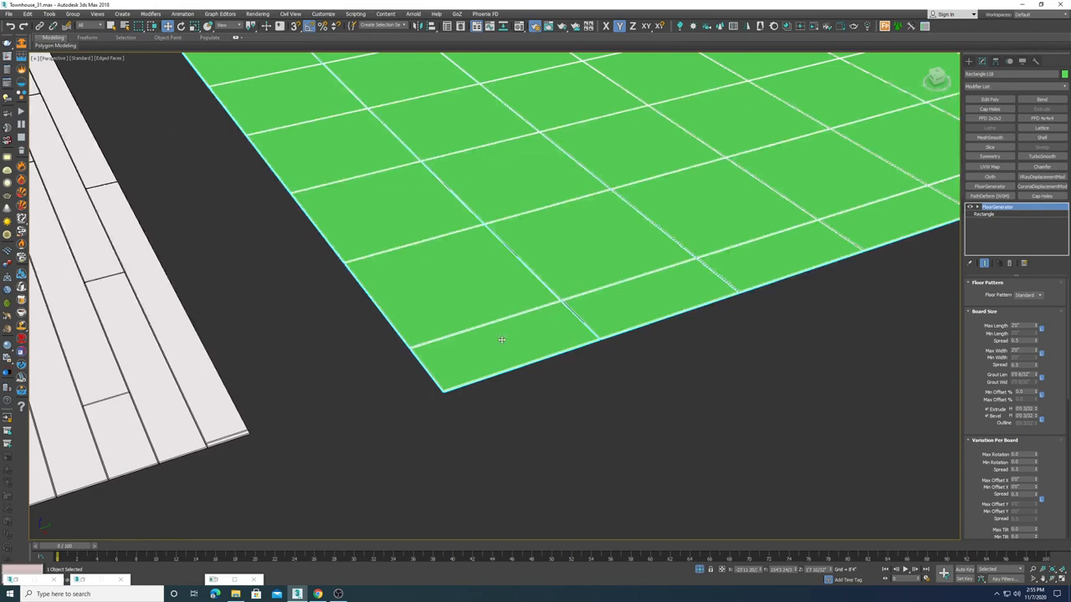
pyautogui.scroll(3, 548, 336)
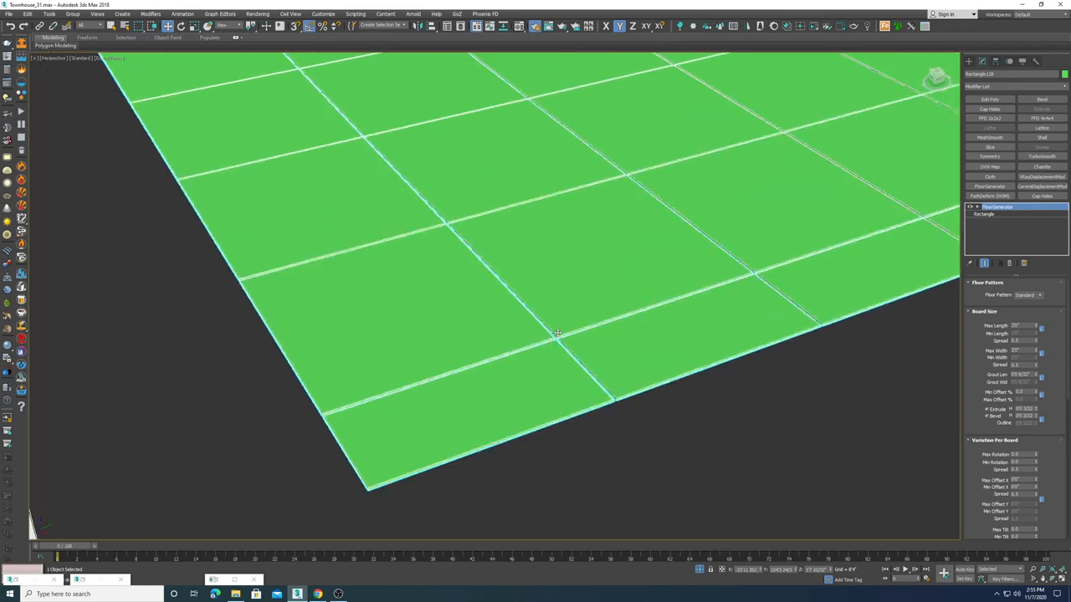
pyautogui.scroll(3, 557, 333)
pyautogui.scroll(-6, 553, 348)
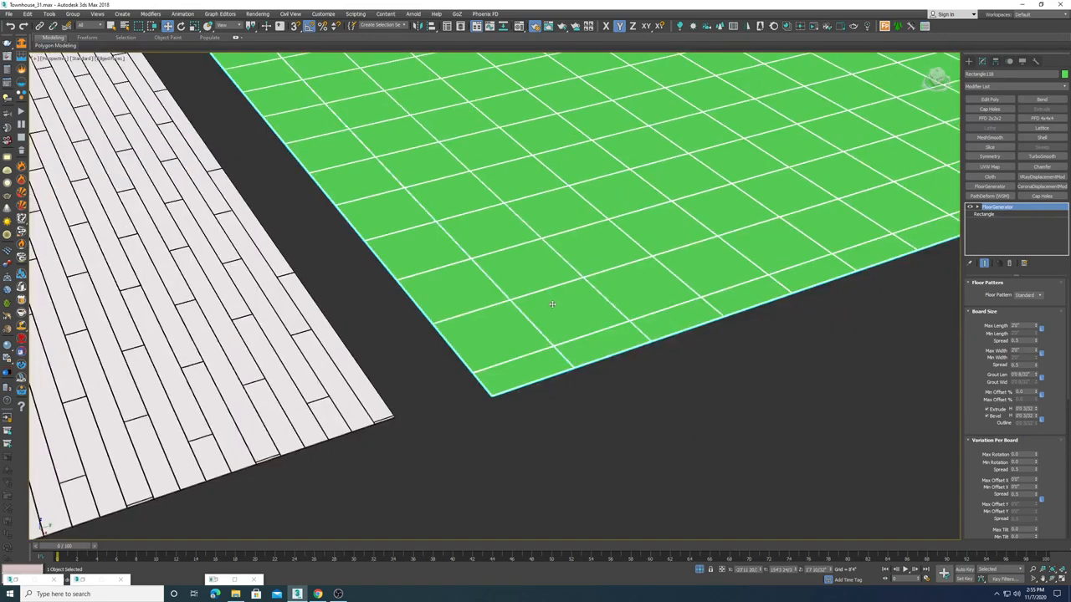
pyautogui.scroll(2, 550, 306)
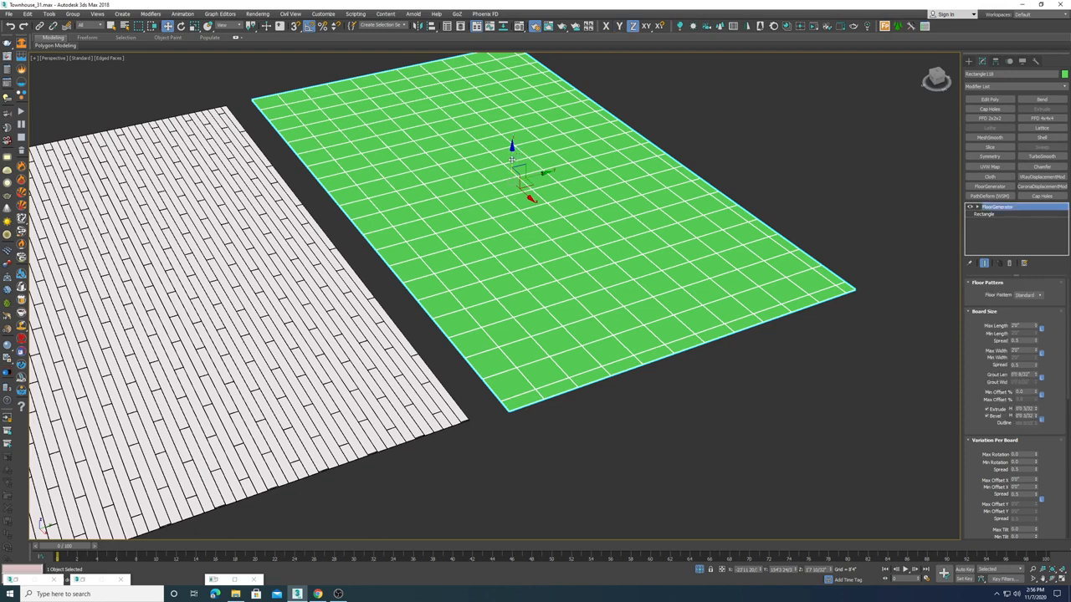
# Step: Clone the tiled rectangle as a copy
pyautogui.moveTo(517, 157); pyautogui.dragTo(514, 144)
pyautogui.rightClick(514, 145)
pyautogui.click(49, 15)
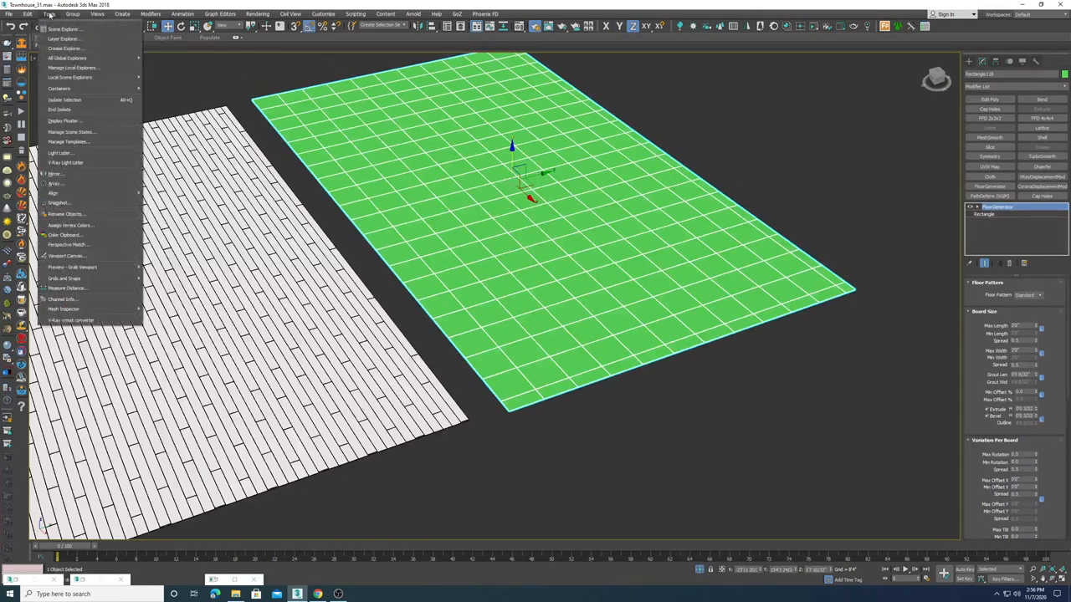
pyautogui.click(34, 83)
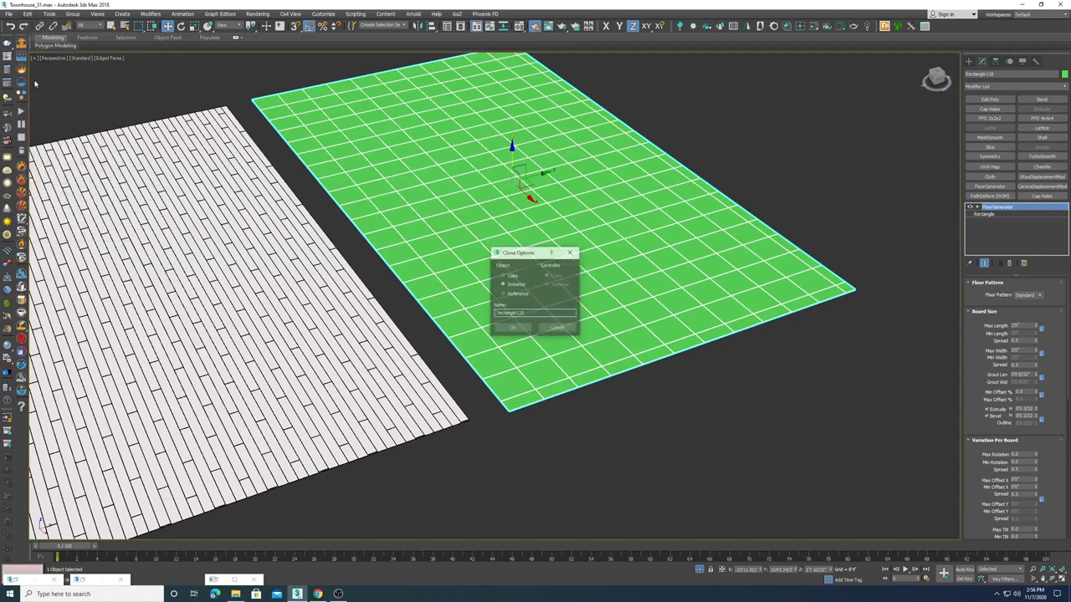
pyautogui.click(514, 279)
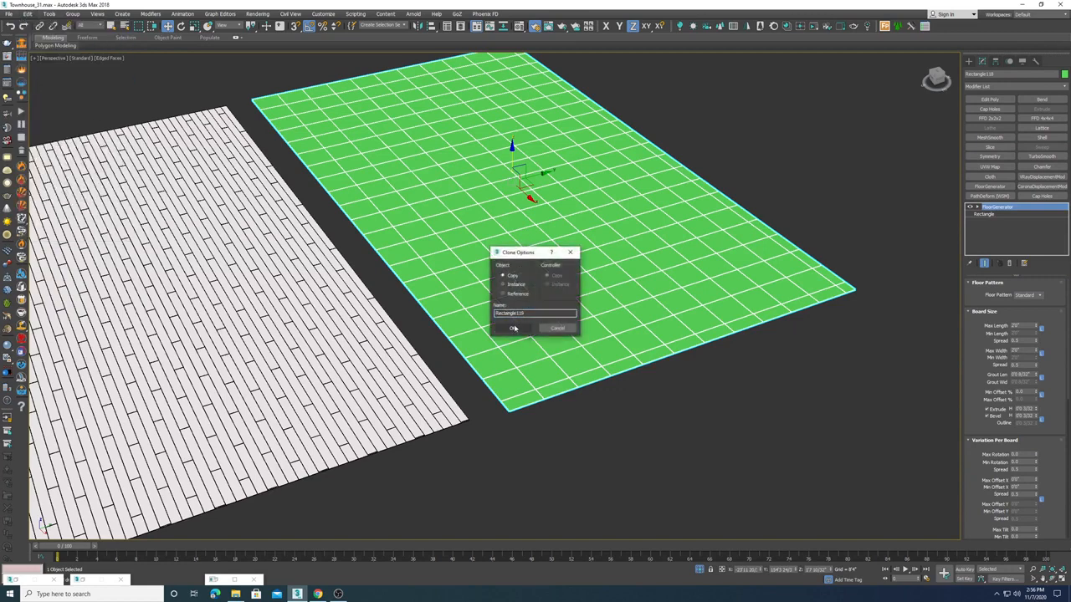
pyautogui.click(514, 328)
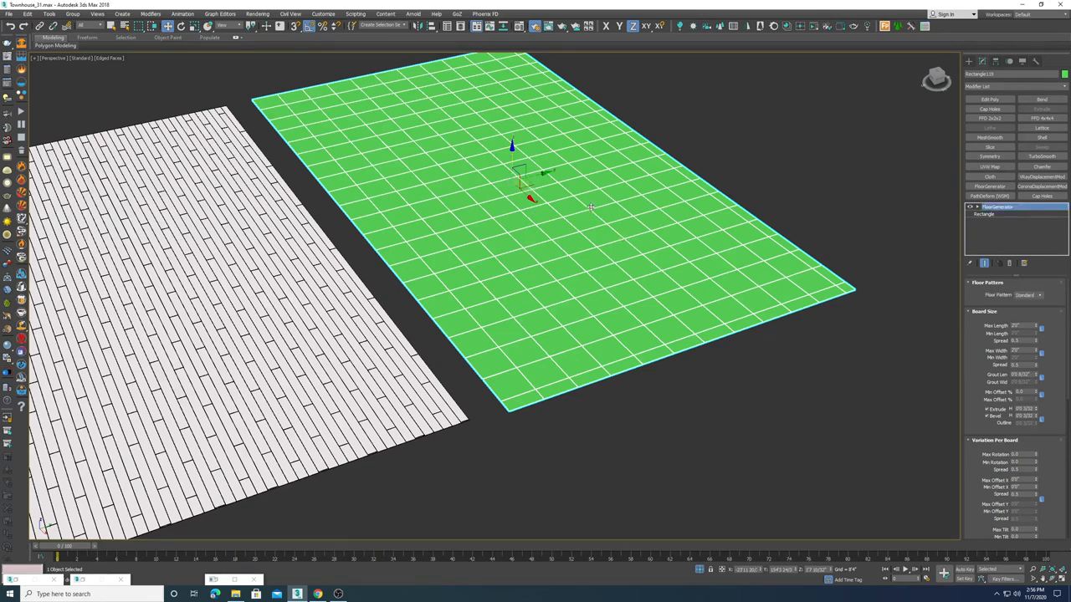
# Step: Remove the FloorGenerator modifier from the cloned rectangle
pyautogui.moveTo(539, 174); pyautogui.dragTo(763, 141)
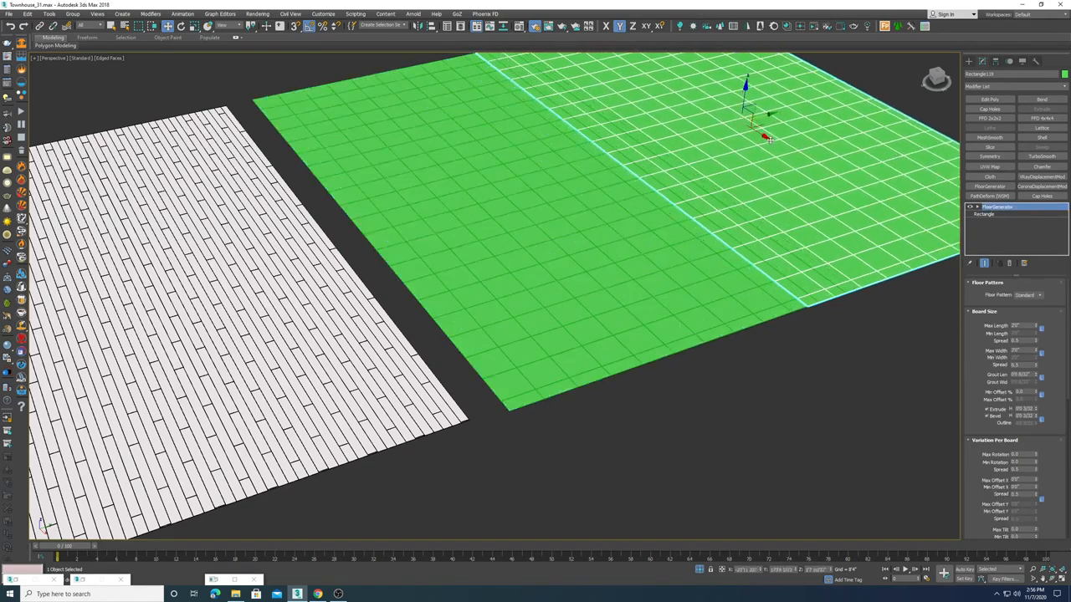
pyautogui.hotkey('ctrl', 'z')
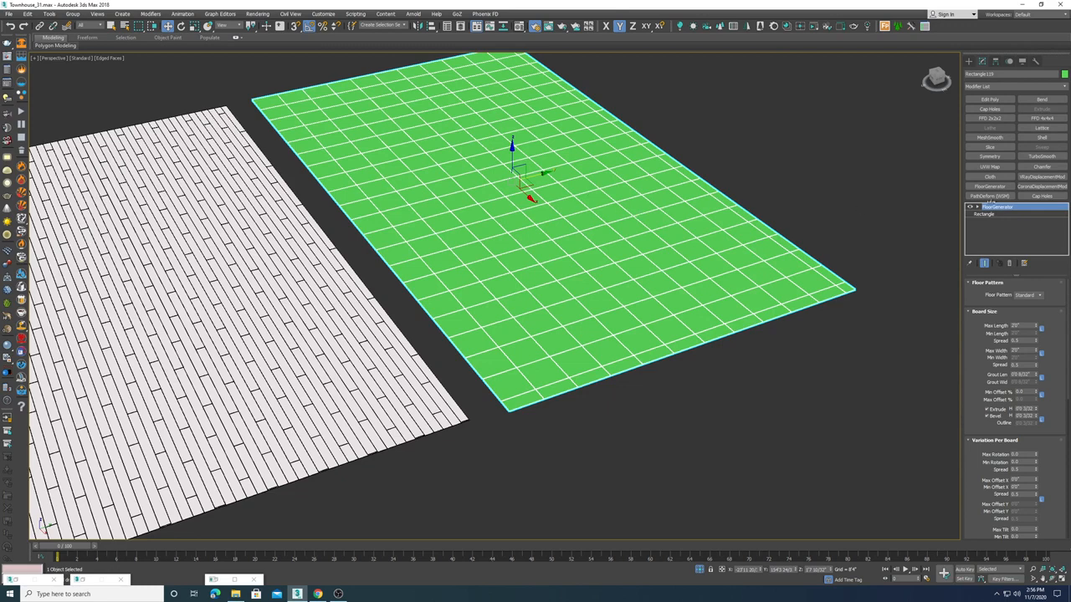
pyautogui.click(1022, 262)
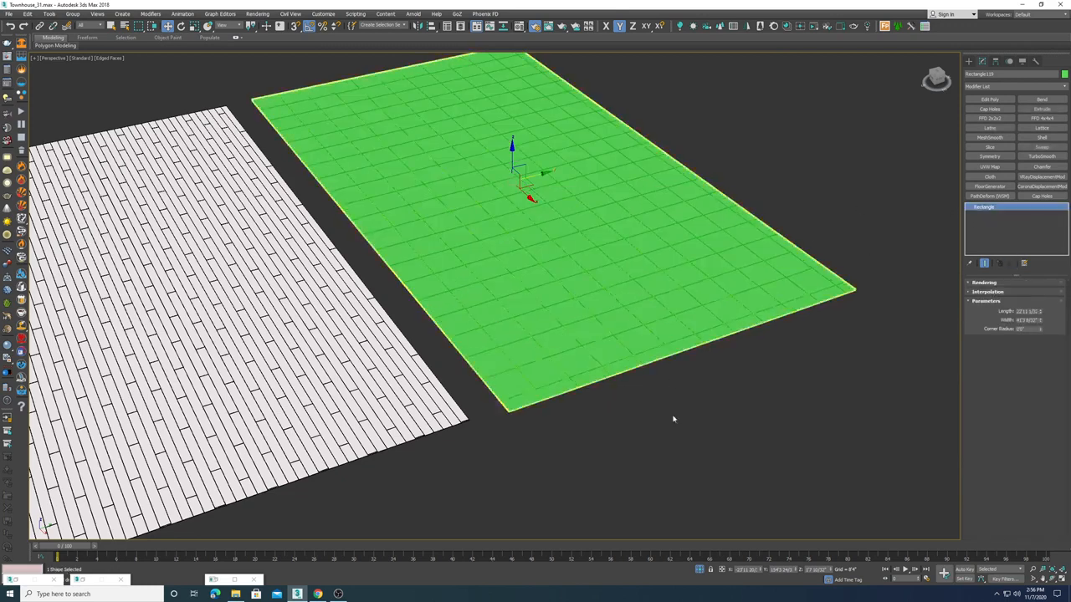
# Step: Inspect the tile grout of the overlapping rectangles up close and zoom back out
pyautogui.scroll(10, 640, 351)
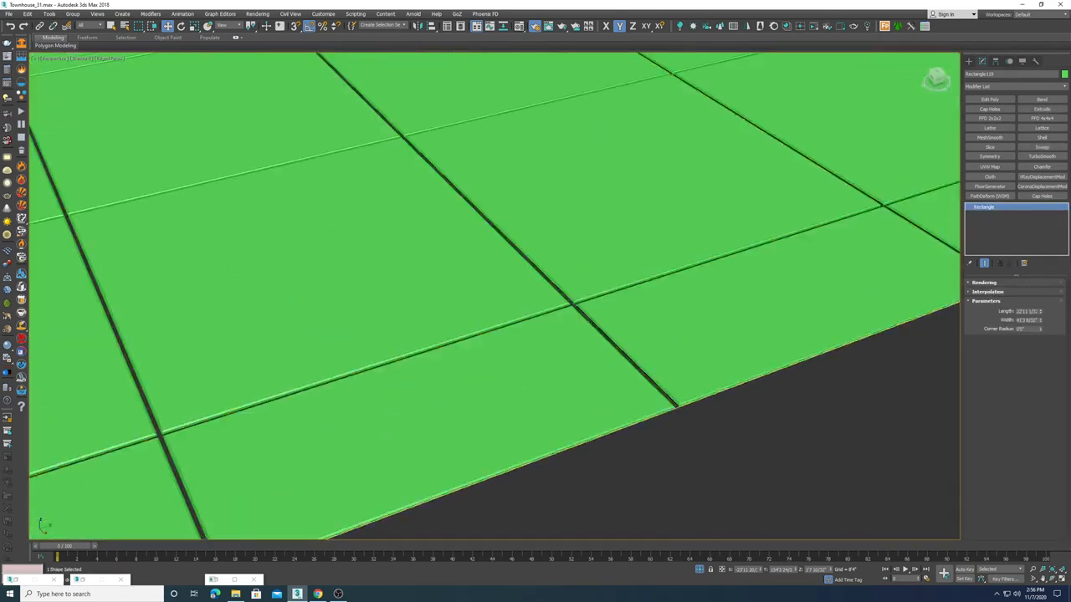
pyautogui.moveTo(695, 394); pyautogui.dragTo(602, 318, button='middle')
pyautogui.scroll(-5, 602, 318)
pyautogui.click(792, 440)
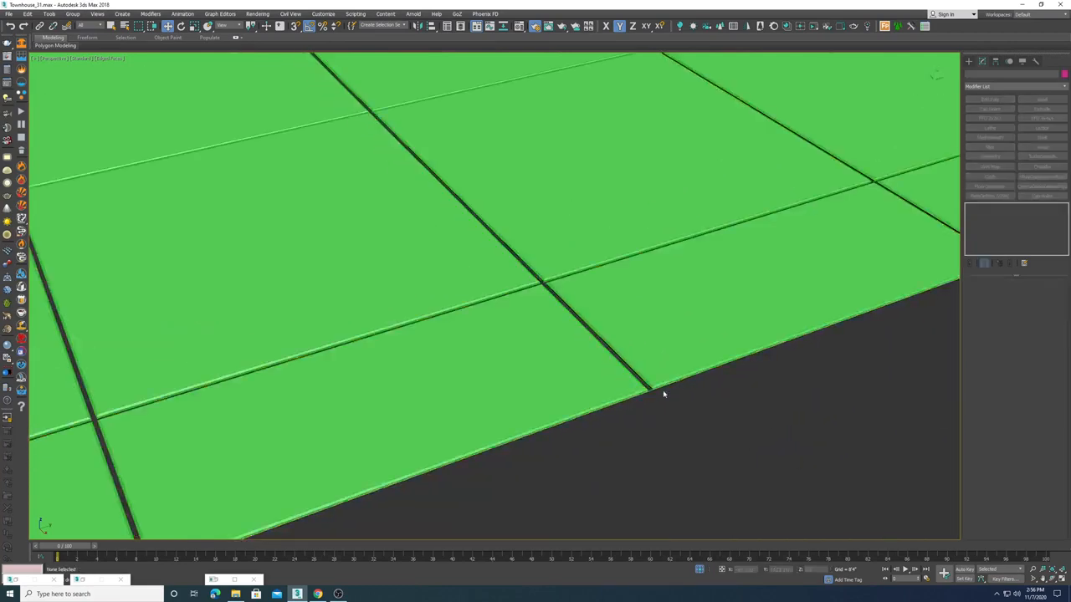
pyautogui.moveTo(637, 356); pyautogui.dragTo(642, 334, button='middle')
pyautogui.scroll(-4, 608, 430)
pyautogui.keyDown('alt'); pyautogui.moveTo(608, 430); pyautogui.dragTo(555, 385, button='middle'); pyautogui.keyUp('alt')
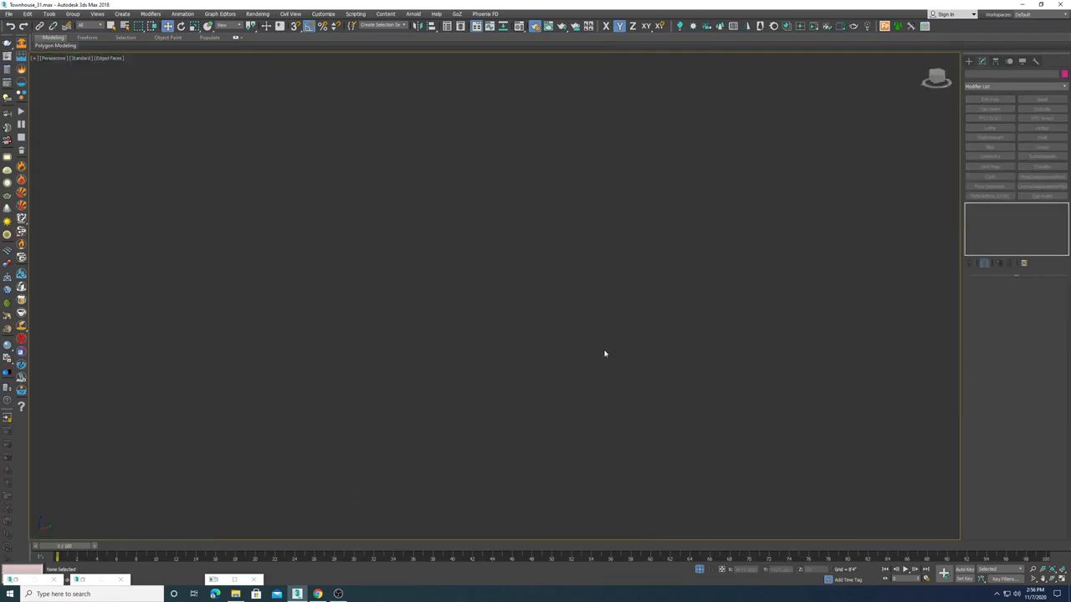
pyautogui.press('z')
pyautogui.keyDown('alt'); pyautogui.moveTo(602, 268); pyautogui.dragTo(602, 323, button='middle'); pyautogui.keyUp('alt')
pyautogui.scroll(4, 602, 323)
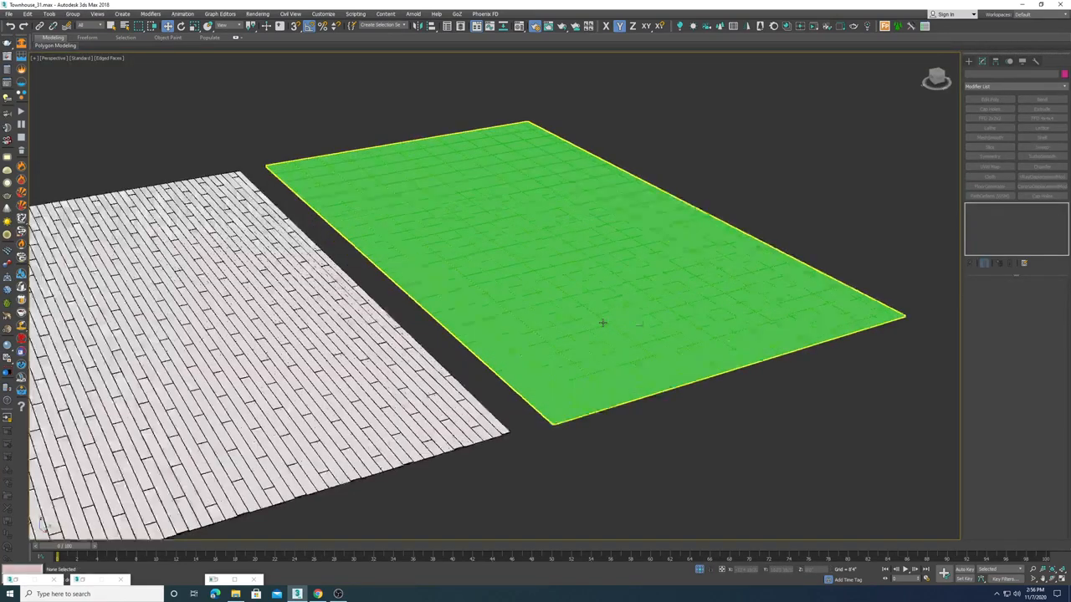
# Step: Try moving the plain rectangle shape away from the tiled one, then undo the move
pyautogui.click(606, 306)
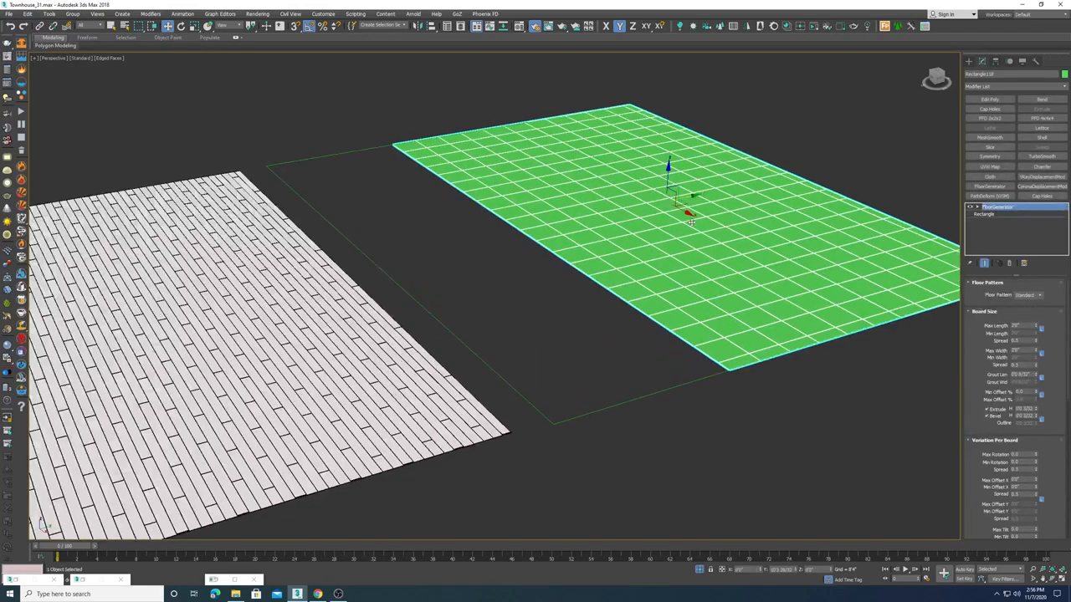
pyautogui.click(648, 448)
pyautogui.click(588, 303)
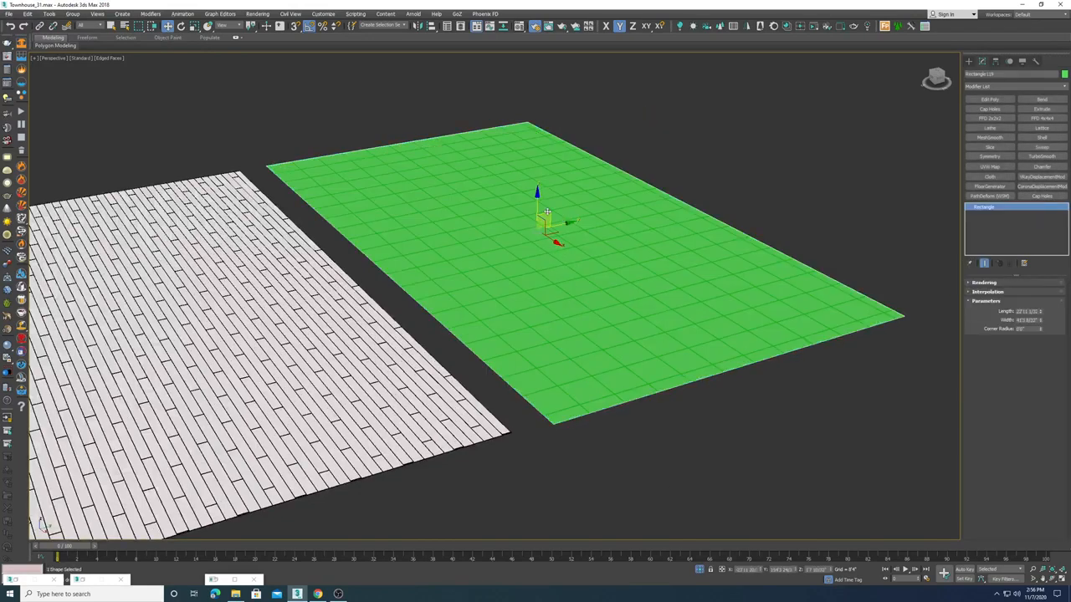
pyautogui.moveTo(537, 205); pyautogui.dragTo(535, 121)
pyautogui.hotkey('ctrl', 'z')
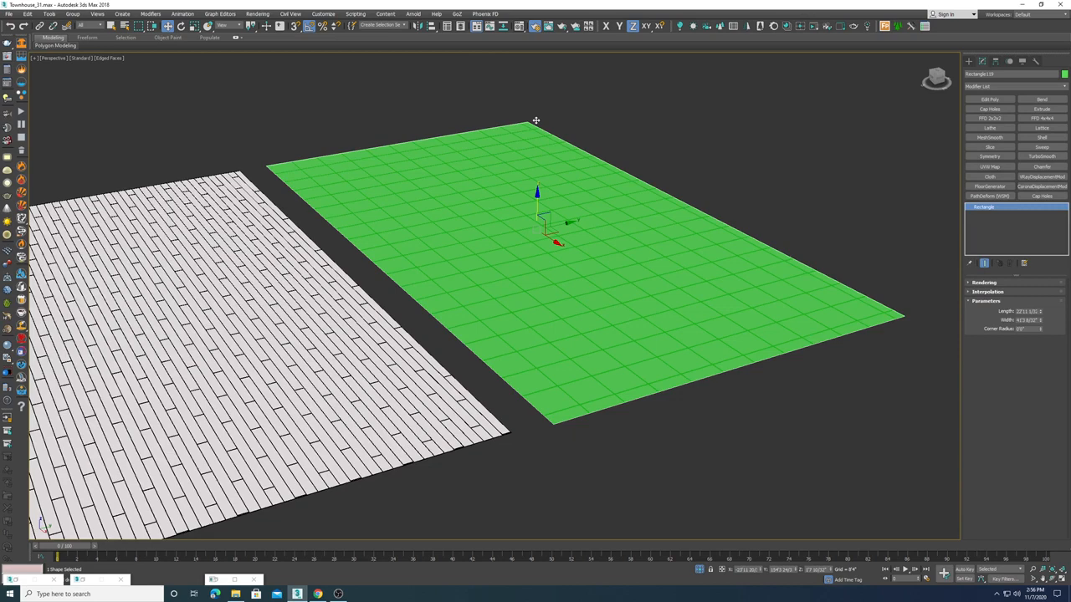
# Step: Apply an Edit Poly modifier to the plain rectangle shape
pyautogui.click(990, 99)
pyautogui.scroll(2, 707, 367)
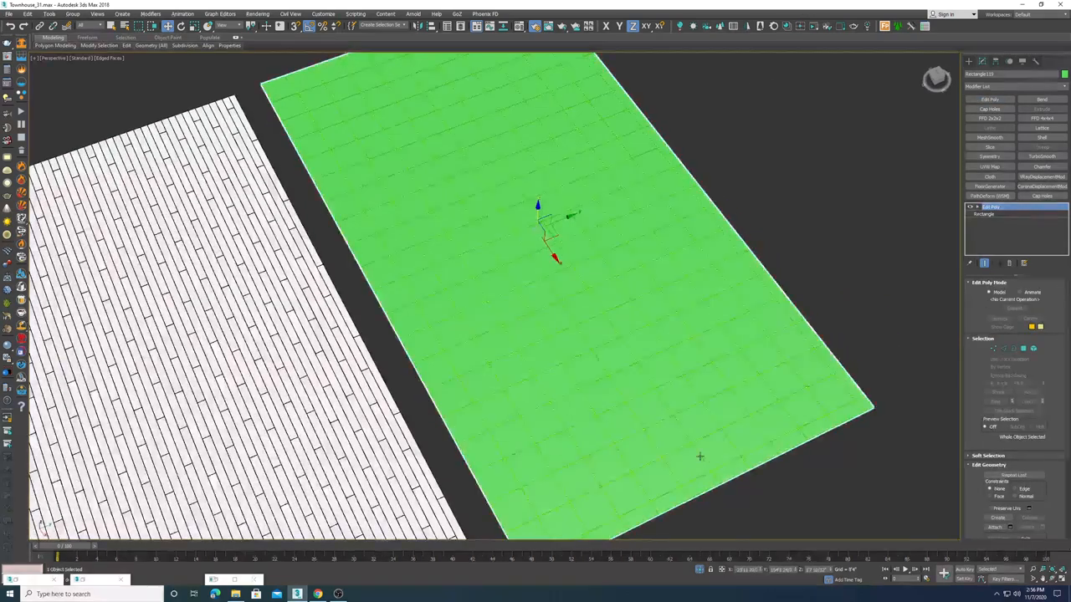
pyautogui.scroll(-3, 672, 394)
# Step: Try moving the tiled rectangle, then undo the move
pyautogui.moveTo(599, 256); pyautogui.dragTo(778, 181)
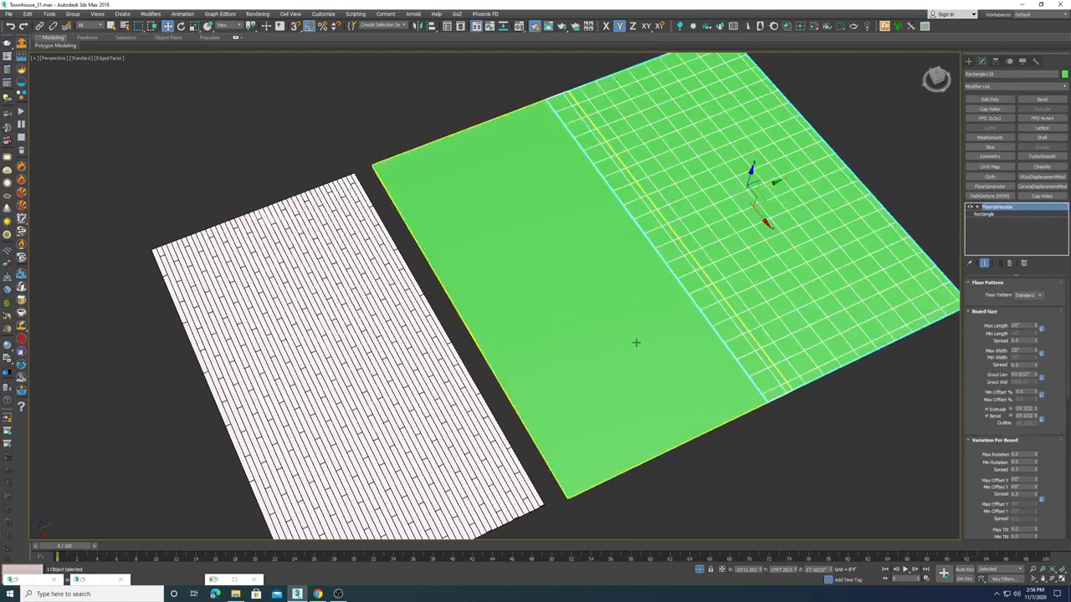
pyautogui.hotkey('ctrl', 'z')
# Step: Change the tiled rectangle's object color to black
pyautogui.scroll(10, 666, 303)
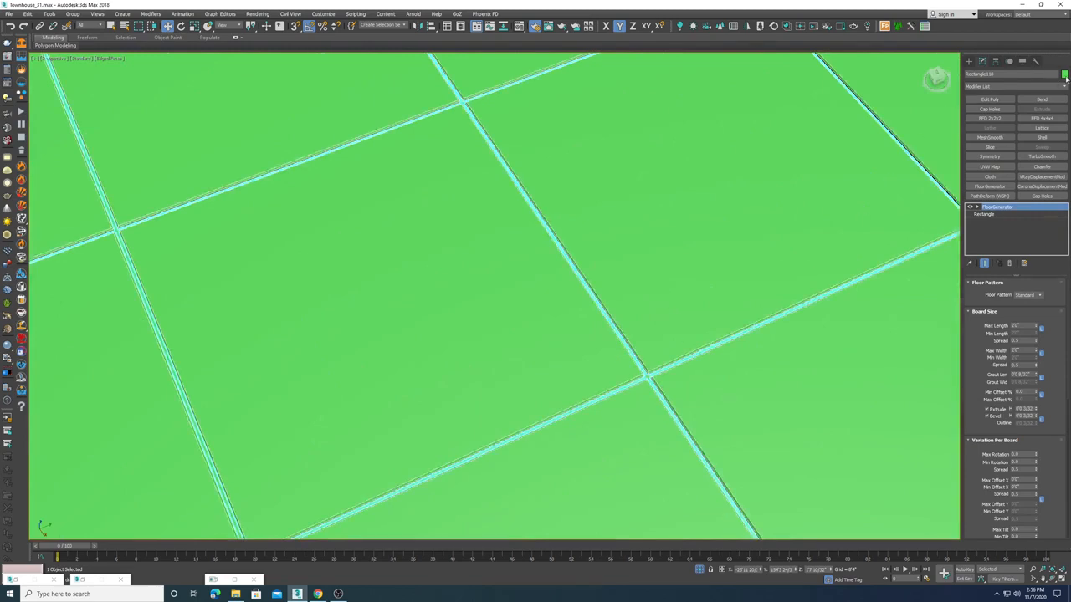
pyautogui.click(1064, 76)
pyautogui.click(597, 314)
pyautogui.click(576, 341)
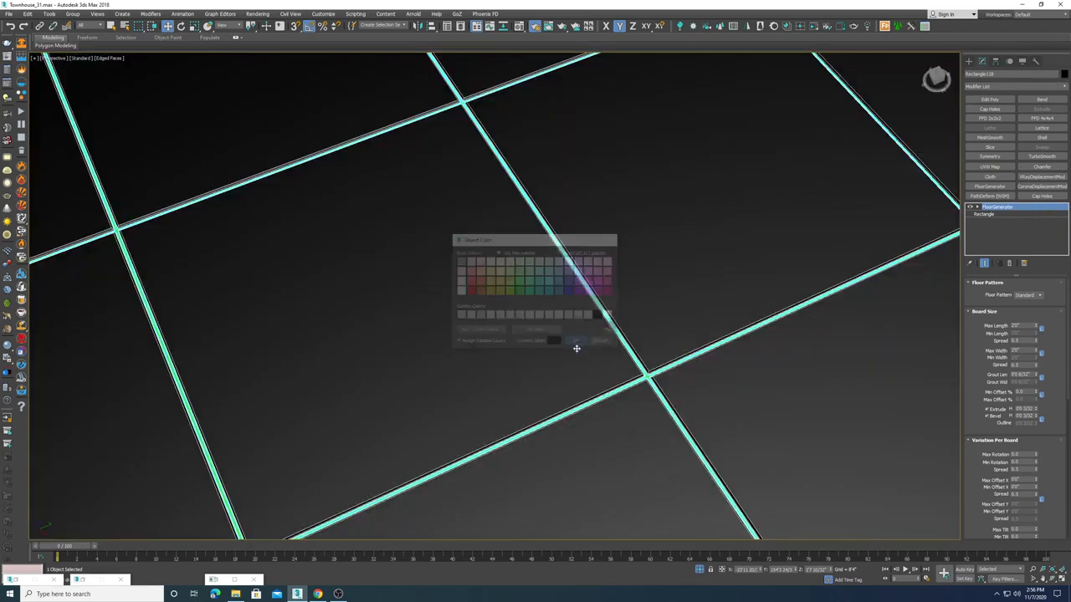
# Step: Change the Edit Poly rectangle's object color to black as well
pyautogui.scroll(-6, 576, 348)
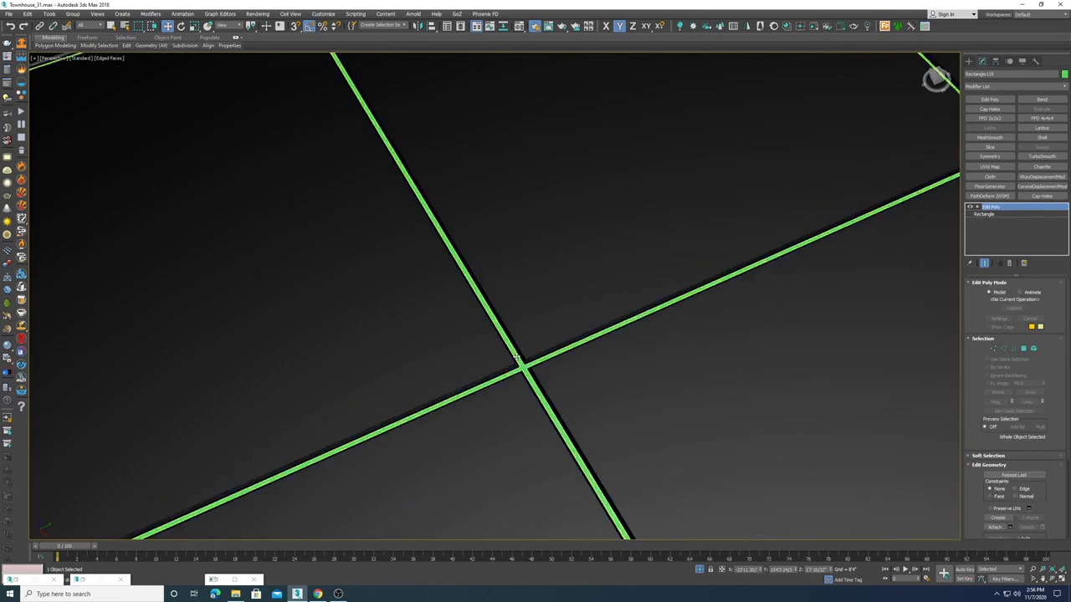
pyautogui.scroll(2, 518, 361)
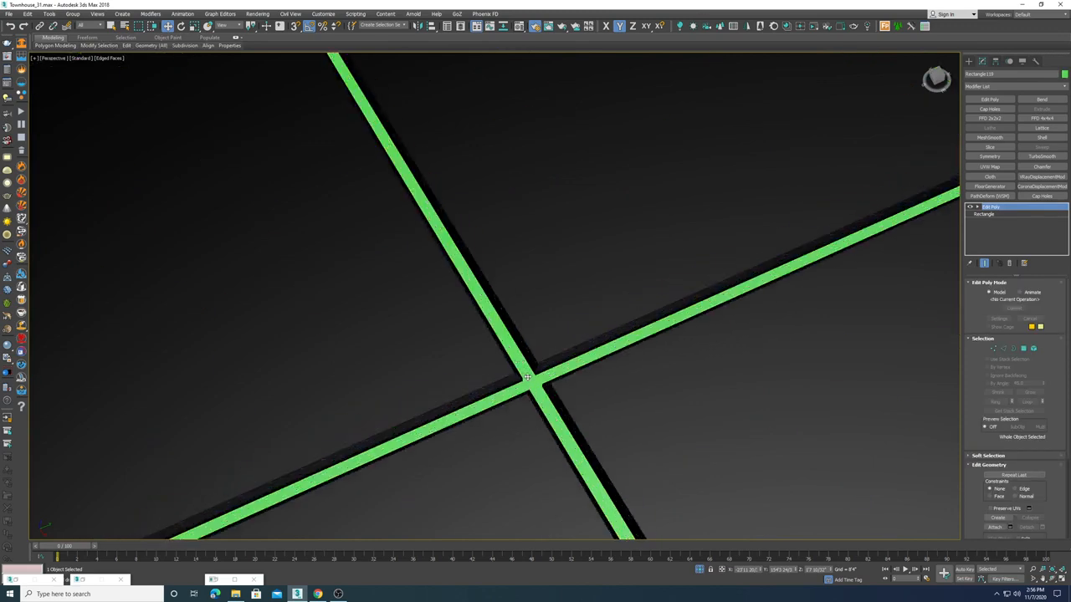
pyautogui.click(1065, 74)
pyautogui.click(599, 322)
pyautogui.click(579, 343)
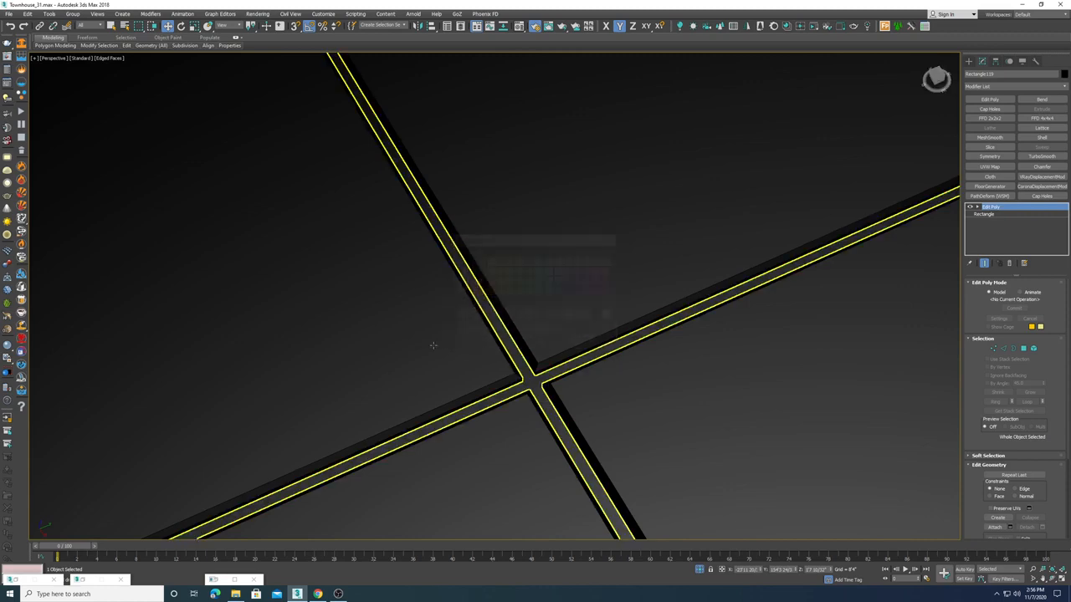
# Step: Assign the white Material #1 from the Material Editor to the tiled rectangle, then close the editor
pyautogui.click(433, 345)
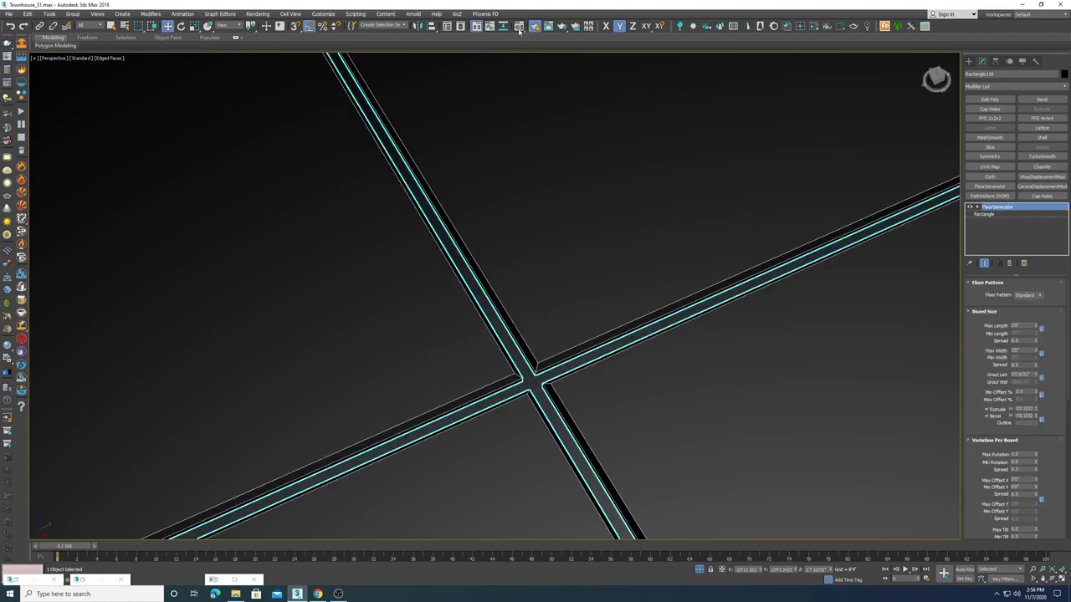
pyautogui.click(519, 26)
pyautogui.moveTo(274, 90); pyautogui.dragTo(464, 145)
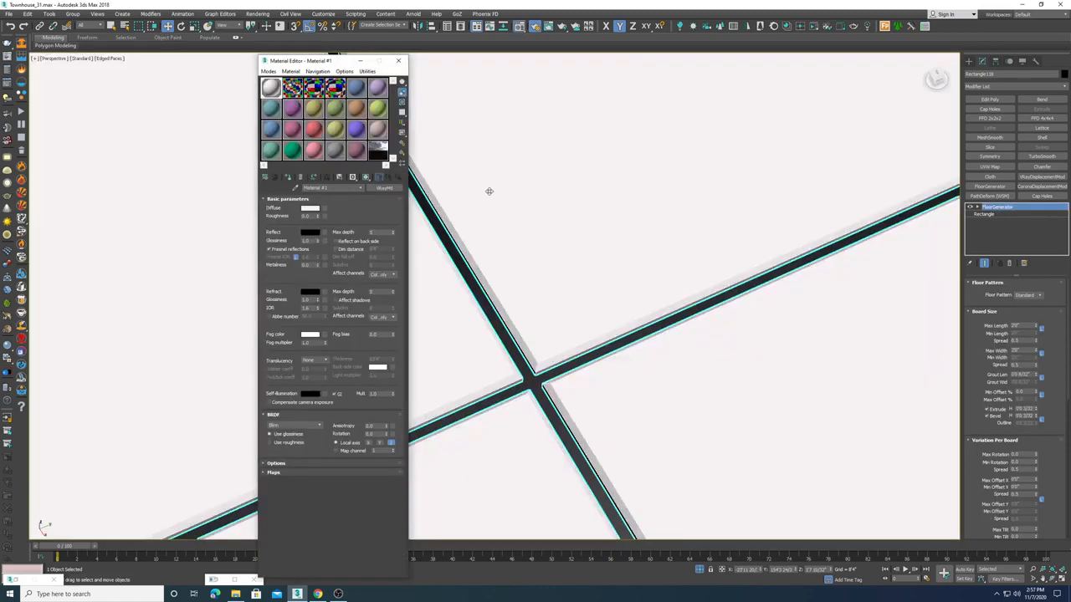
pyautogui.click(360, 62)
# Step: Inspect the tile grout and plank floor from several angles after deselecting everything
pyautogui.scroll(-15, 545, 378)
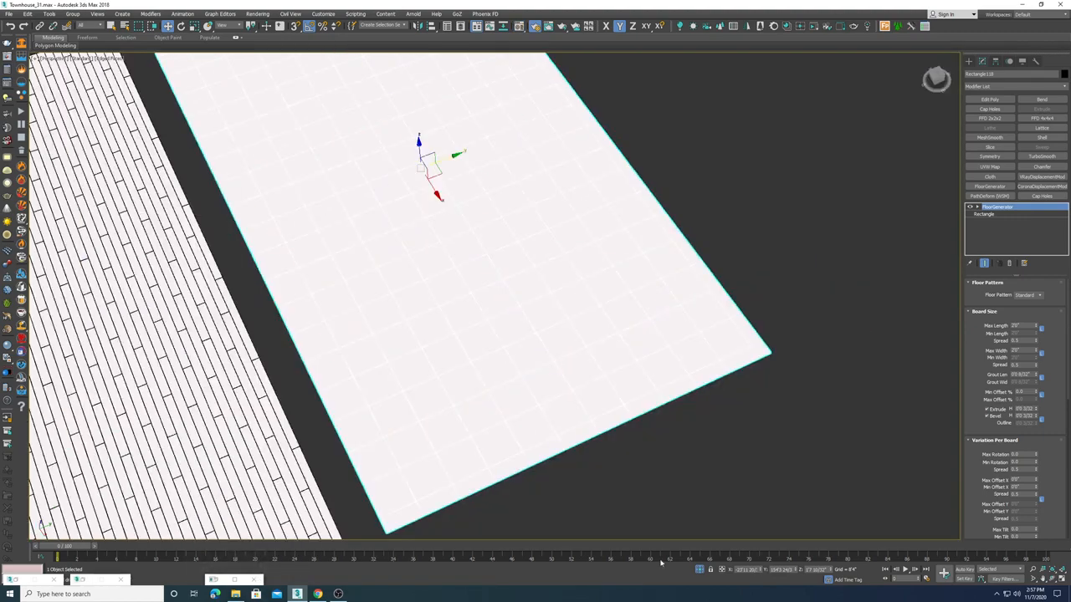
pyautogui.click(604, 499)
pyautogui.scroll(12, 437, 447)
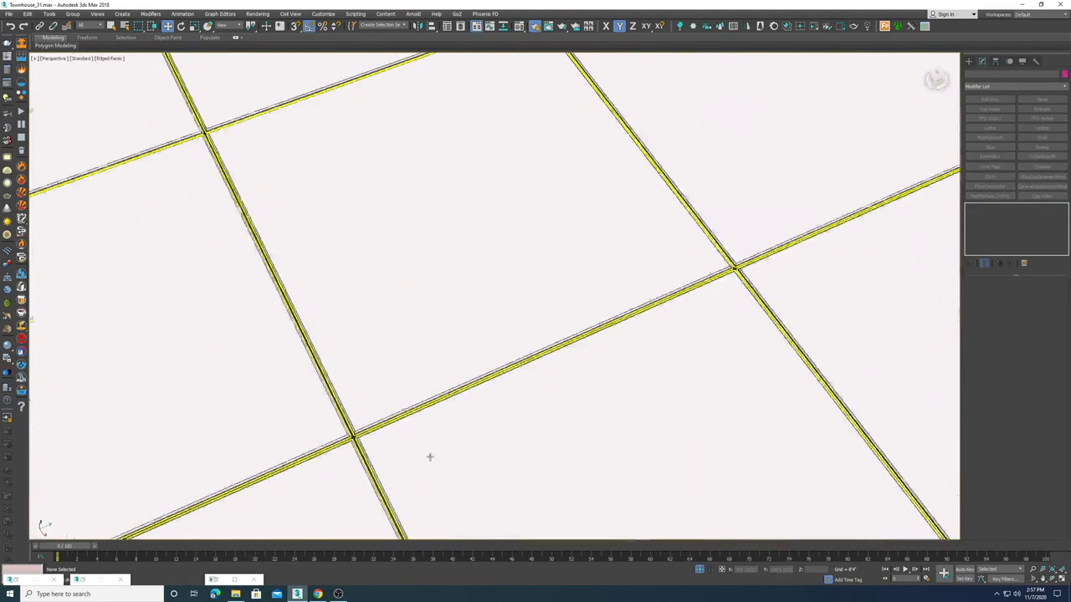
pyautogui.scroll(-10, 524, 374)
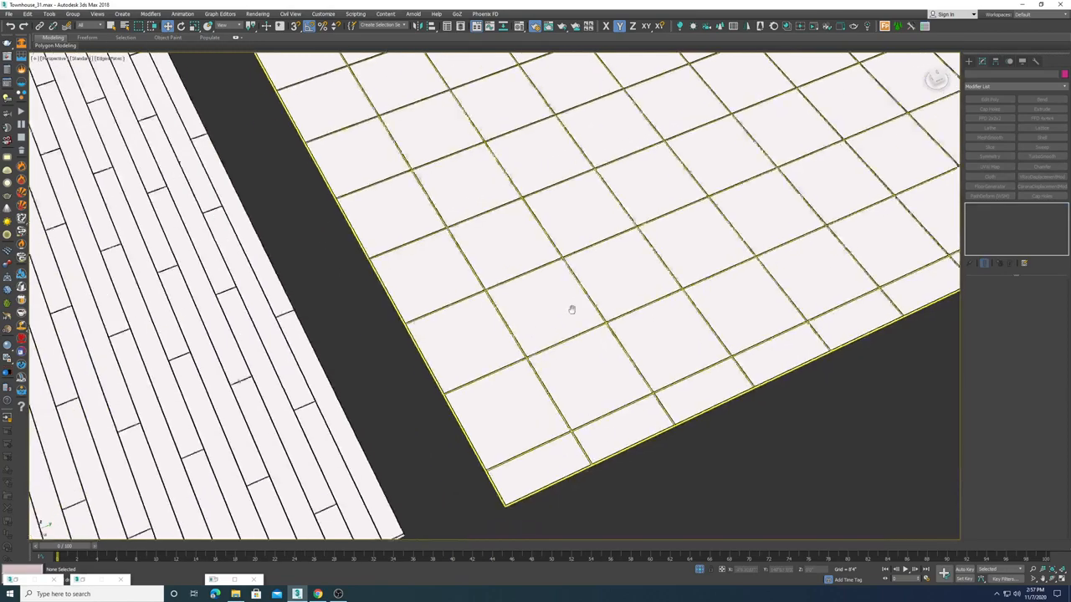
pyautogui.scroll(4, 397, 366)
pyautogui.scroll(2, 438, 345)
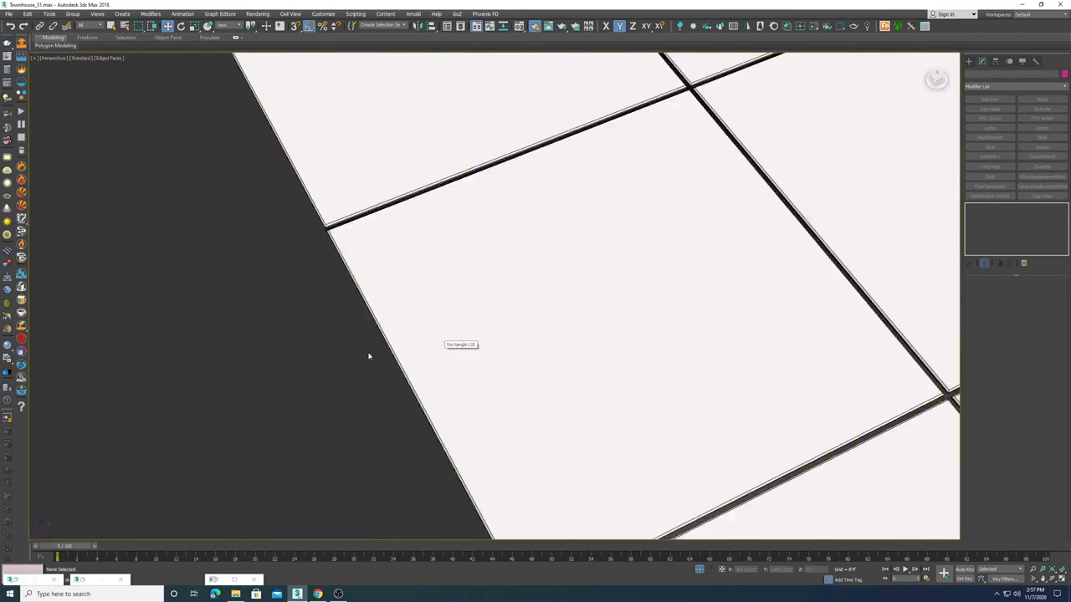
pyautogui.scroll(-10, 323, 368)
pyautogui.moveTo(324, 371); pyautogui.dragTo(649, 341, button='middle')
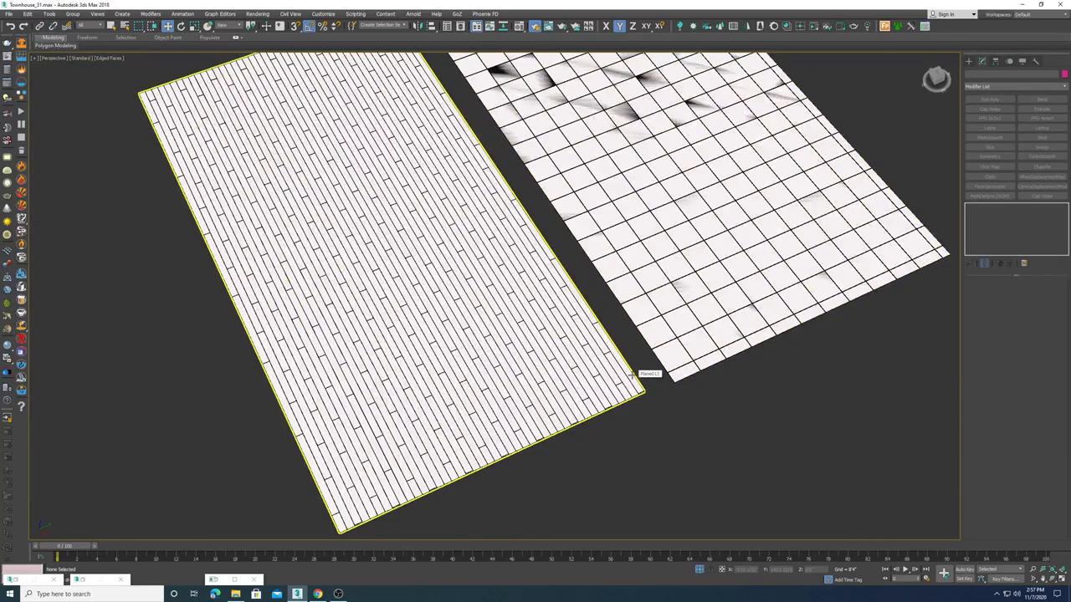
pyautogui.moveTo(672, 249); pyautogui.dragTo(647, 277, button='middle')
pyautogui.scroll(-5, 647, 260)
pyautogui.scroll(5, 444, 126)
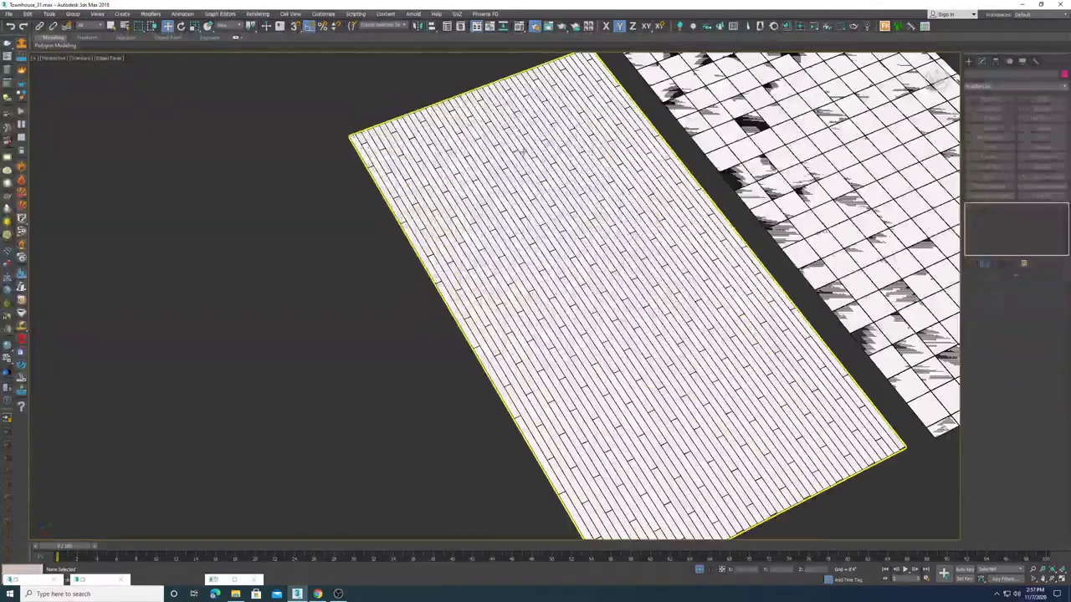
pyautogui.moveTo(529, 150); pyautogui.dragTo(425, 146, button='middle')
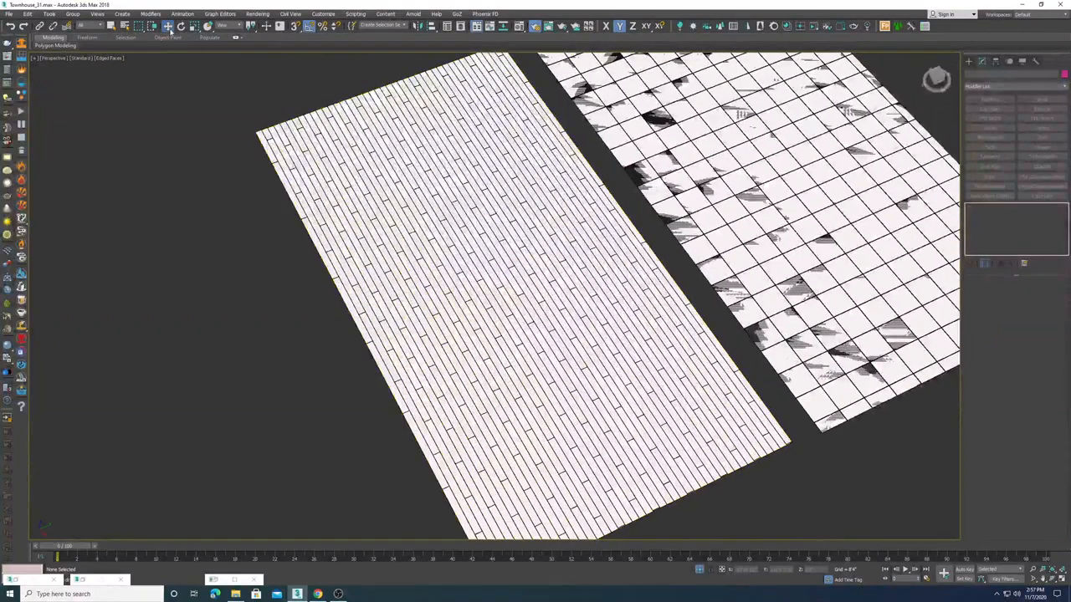
# Step: Clone the plank floor plane as a copy beside the other floors
pyautogui.click(471, 283)
pyautogui.scroll(-5, 578, 242)
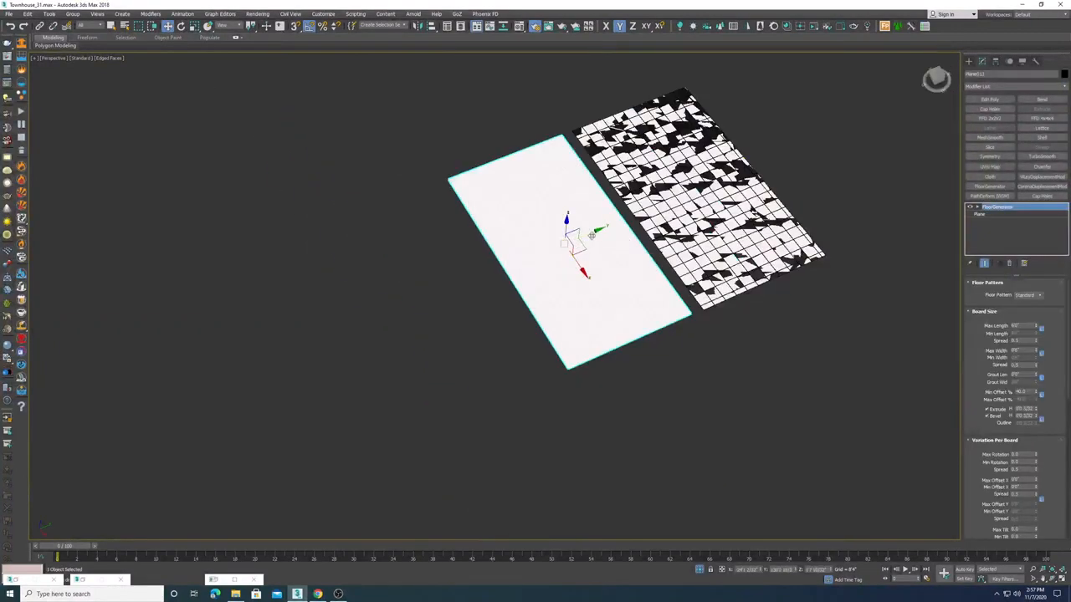
pyautogui.keyDown('shift'); pyautogui.moveTo(594, 232); pyautogui.dragTo(441, 294); pyautogui.keyUp('shift')
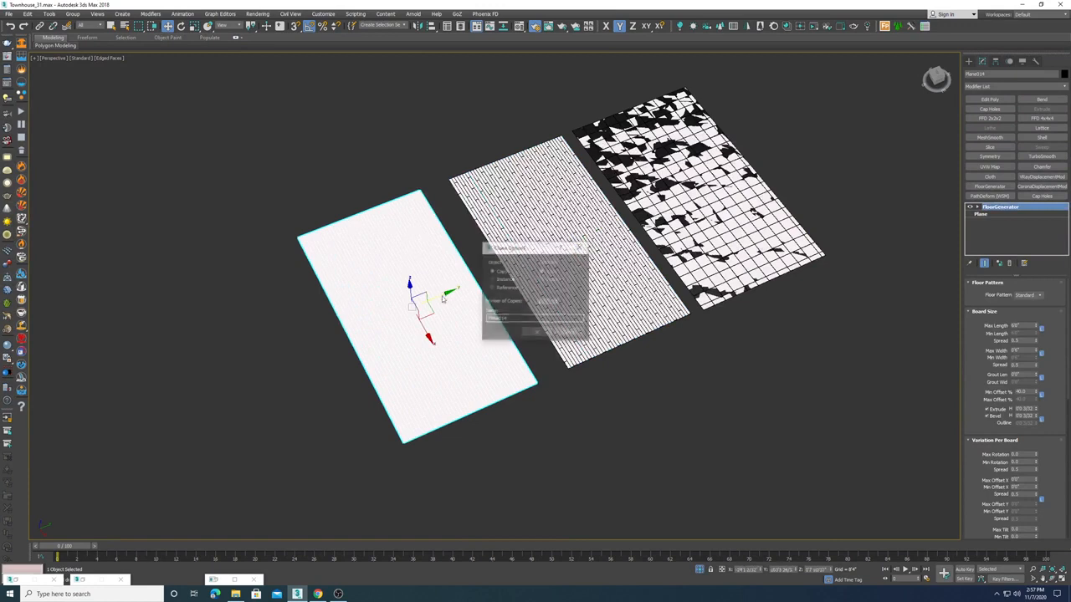
pyautogui.click(538, 332)
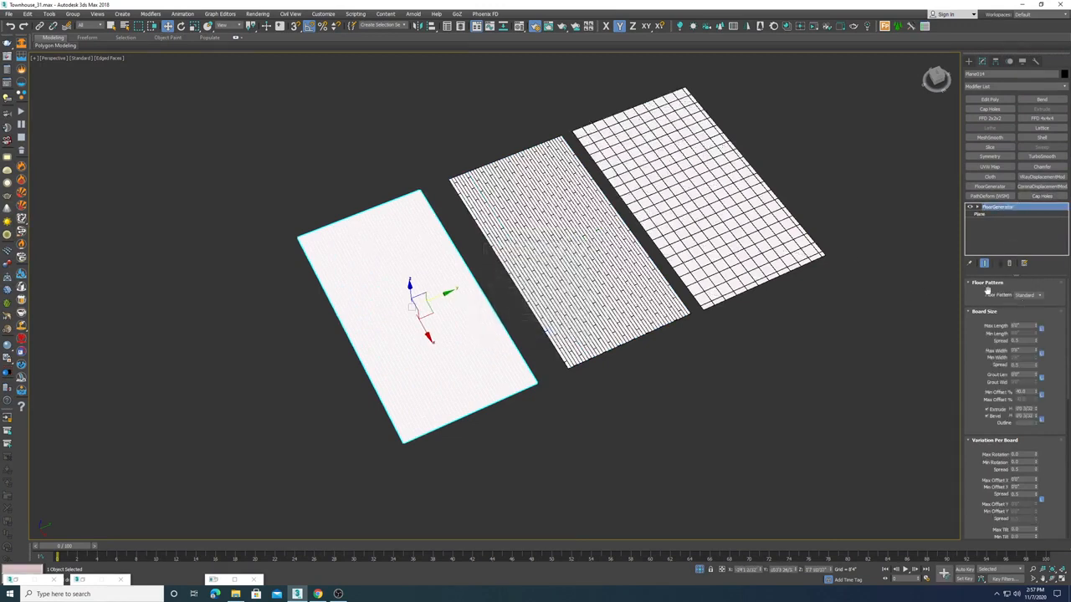
# Step: Switch the cloned plane's FloorGenerator floor pattern to Hexagon
pyautogui.click(1040, 297)
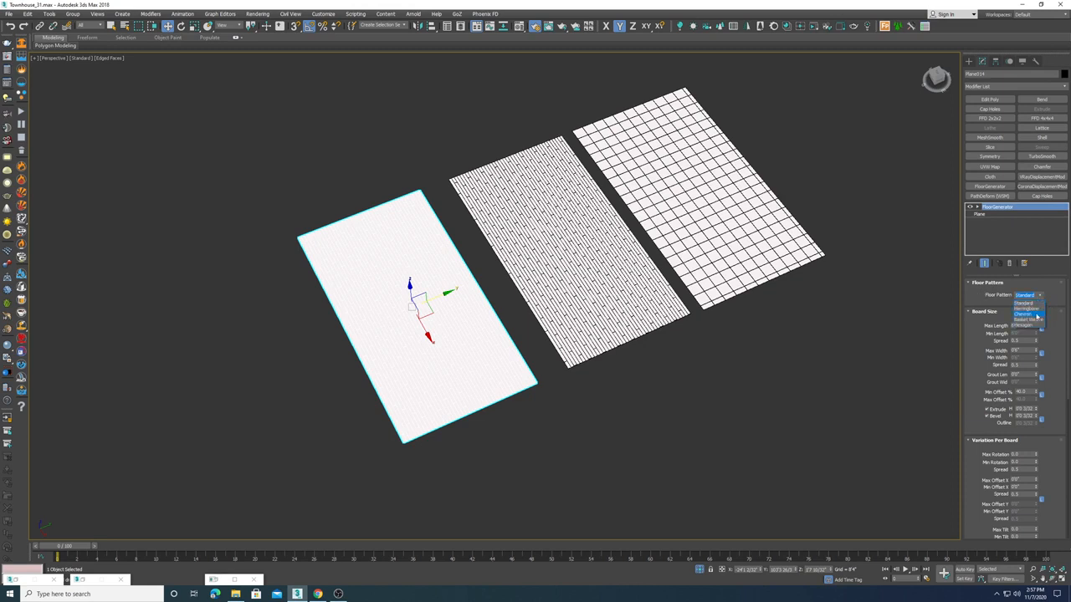
pyautogui.click(1021, 325)
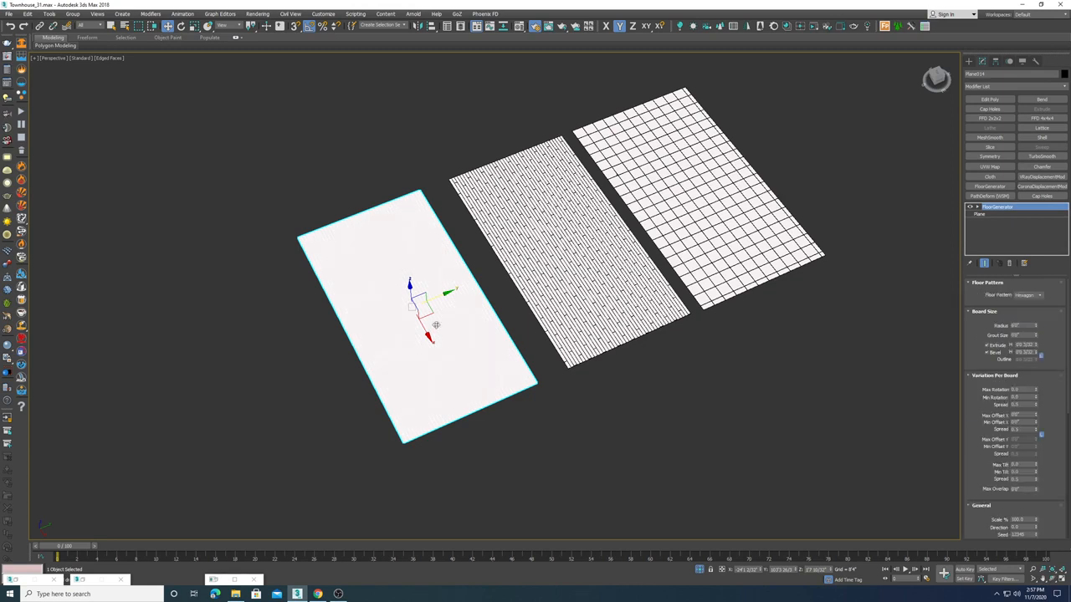
pyautogui.scroll(5, 437, 325)
pyautogui.click(1027, 296)
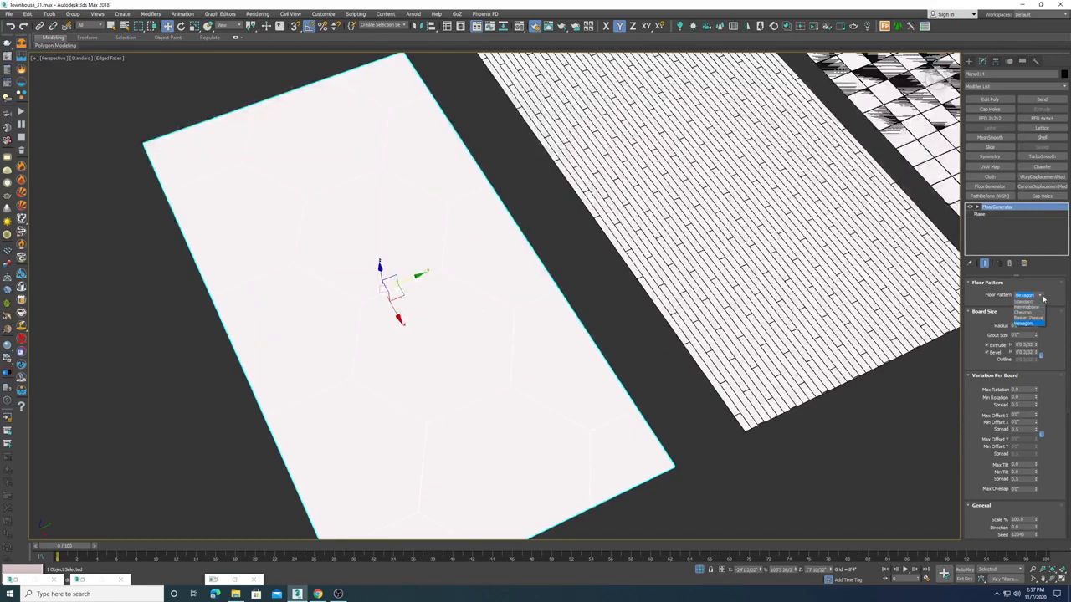
pyautogui.click(580, 261)
# Step: Examine the hexagon floor plane up close and from farther away
pyautogui.moveTo(483, 306); pyautogui.dragTo(485, 264, button='middle')
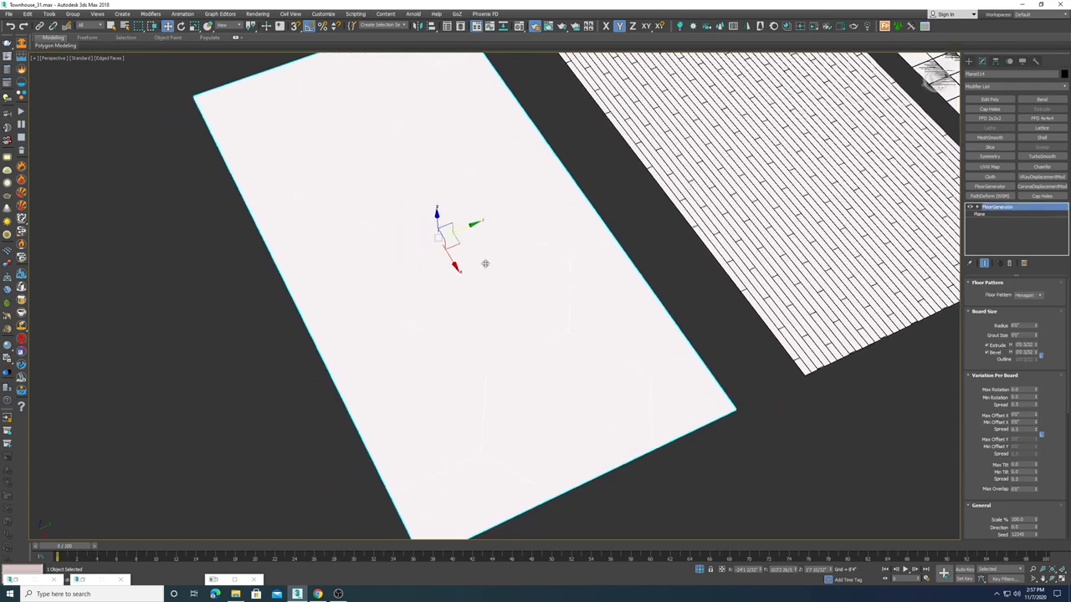
pyautogui.scroll(-8, 485, 263)
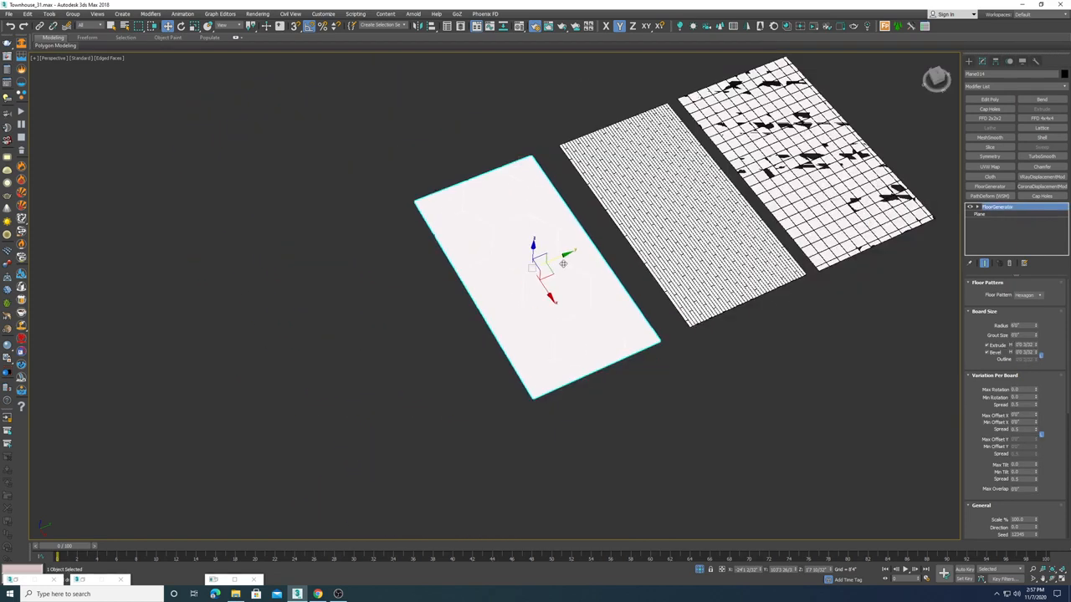
pyautogui.scroll(-4, 560, 240)
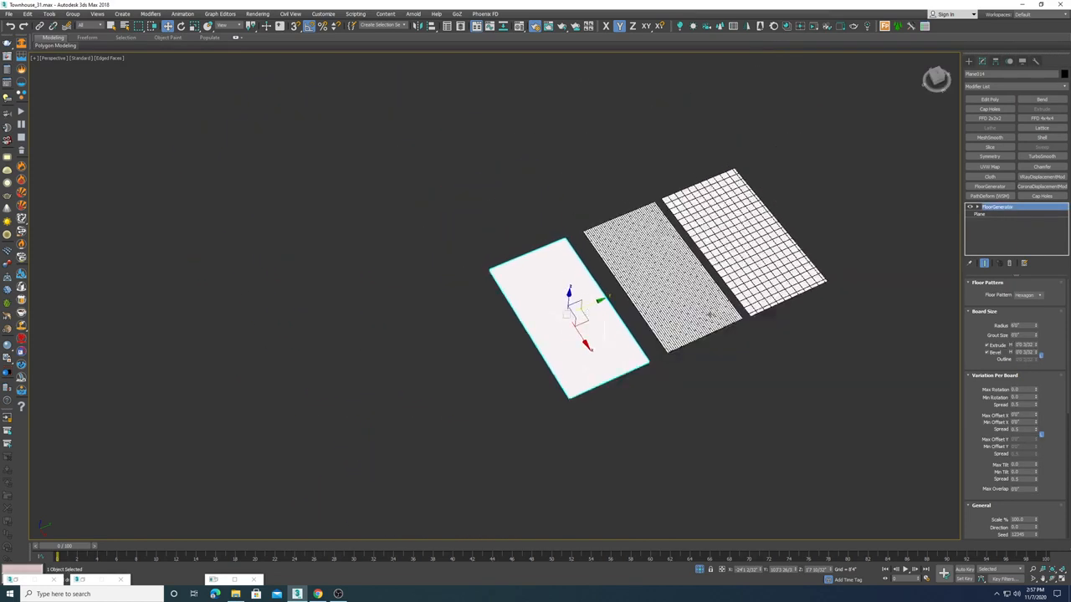
pyautogui.scroll(8, 695, 347)
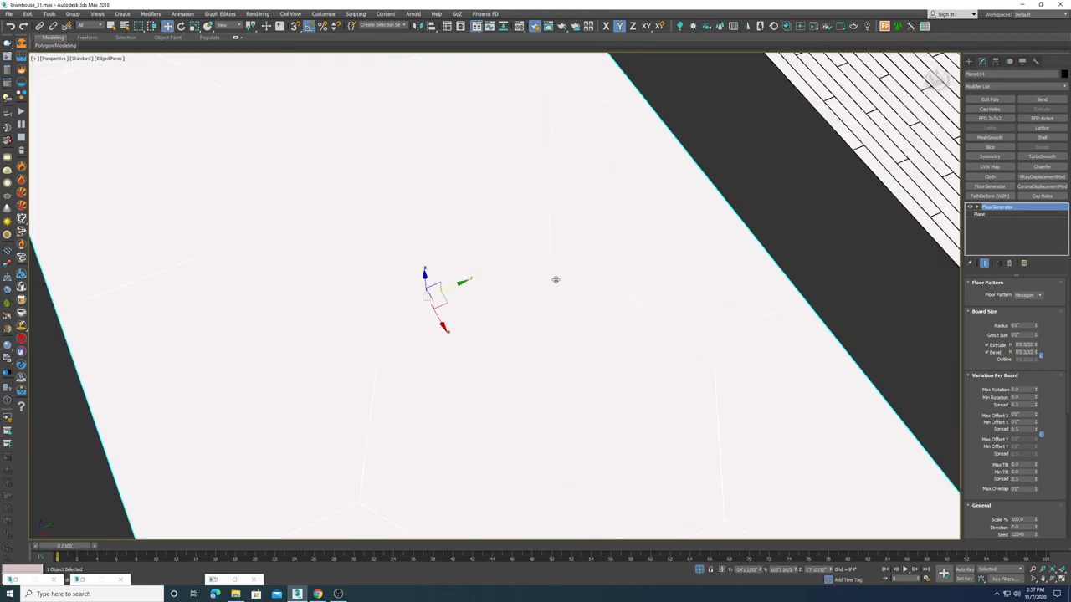
pyautogui.moveTo(703, 282); pyautogui.dragTo(671, 241, button='middle')
pyautogui.scroll(3, 671, 241)
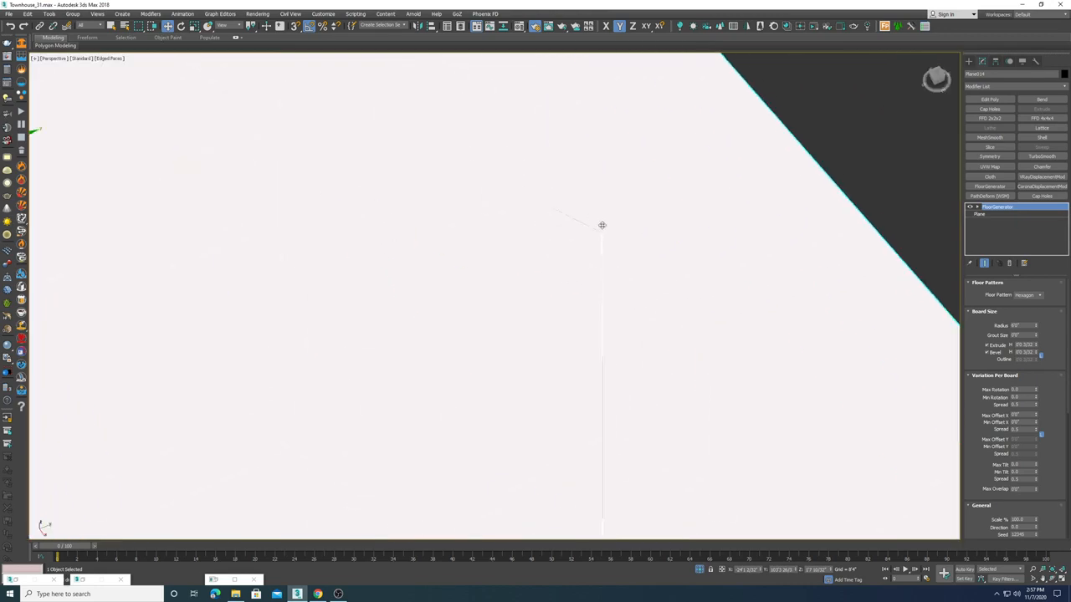
pyautogui.scroll(3, 585, 251)
pyautogui.scroll(-12, 586, 260)
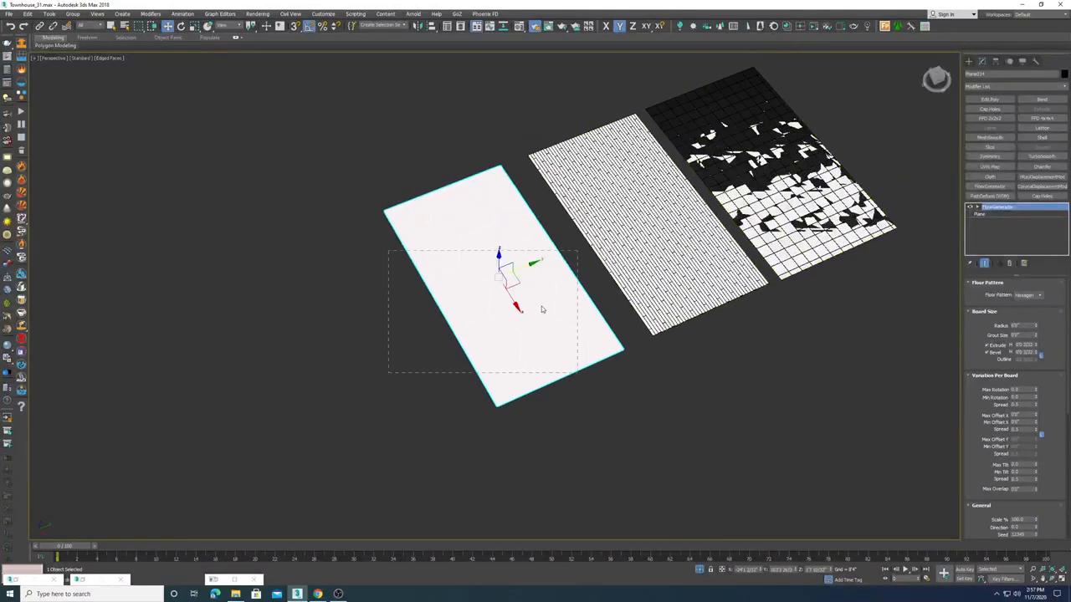
pyautogui.moveTo(485, 292); pyautogui.dragTo(428, 307, button='middle')
pyautogui.moveTo(454, 289); pyautogui.dragTo(865, 150)
pyautogui.moveTo(842, 172); pyautogui.dragTo(628, 244, button='middle')
pyautogui.scroll(8, 632, 249)
pyautogui.moveTo(750, 251); pyautogui.dragTo(502, 307, button='middle')
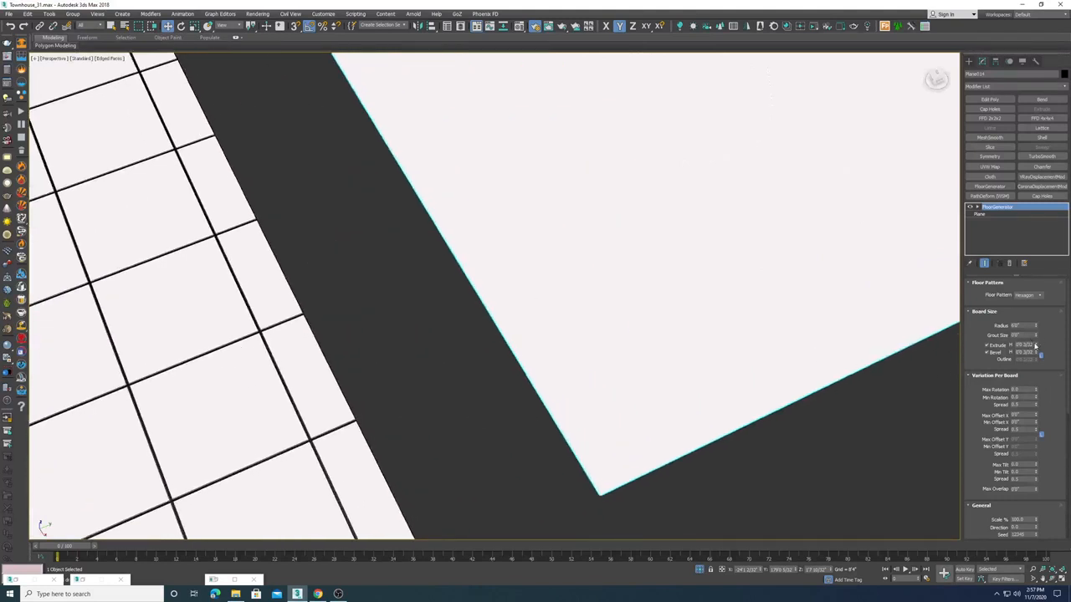
# Step: Adjust the hexagon floor's extrude height and direction spinner values
pyautogui.moveTo(1036, 346); pyautogui.dragTo(1028, 284)
pyautogui.scroll(-3, 972, 377)
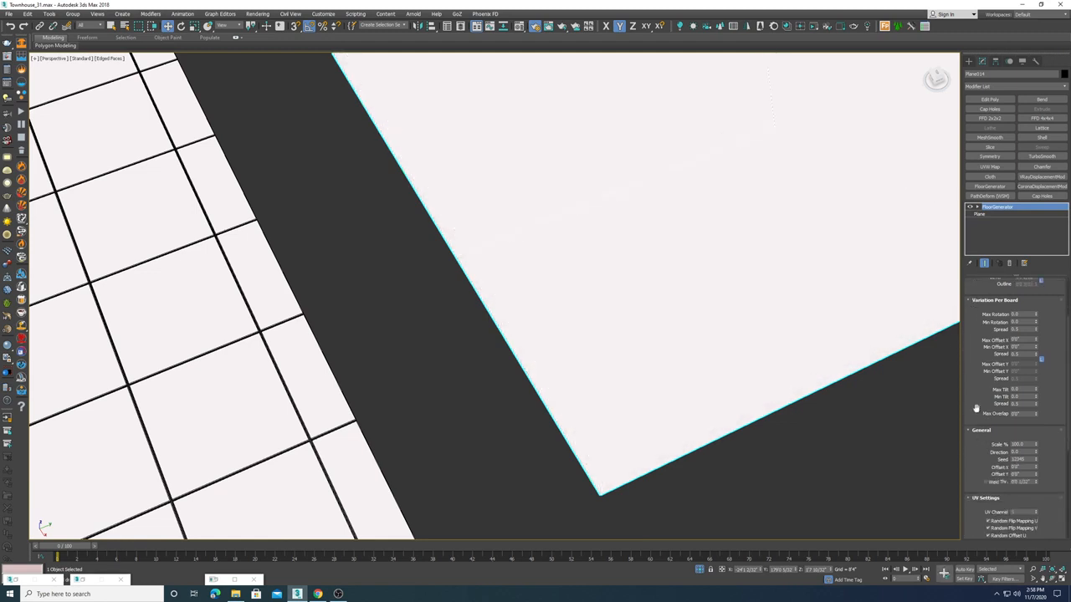
pyautogui.moveTo(1031, 452); pyautogui.dragTo(958, 464)
pyautogui.scroll(-5, 887, 326)
pyautogui.moveTo(911, 244); pyautogui.dragTo(588, 294, button='middle')
pyautogui.scroll(2, 588, 295)
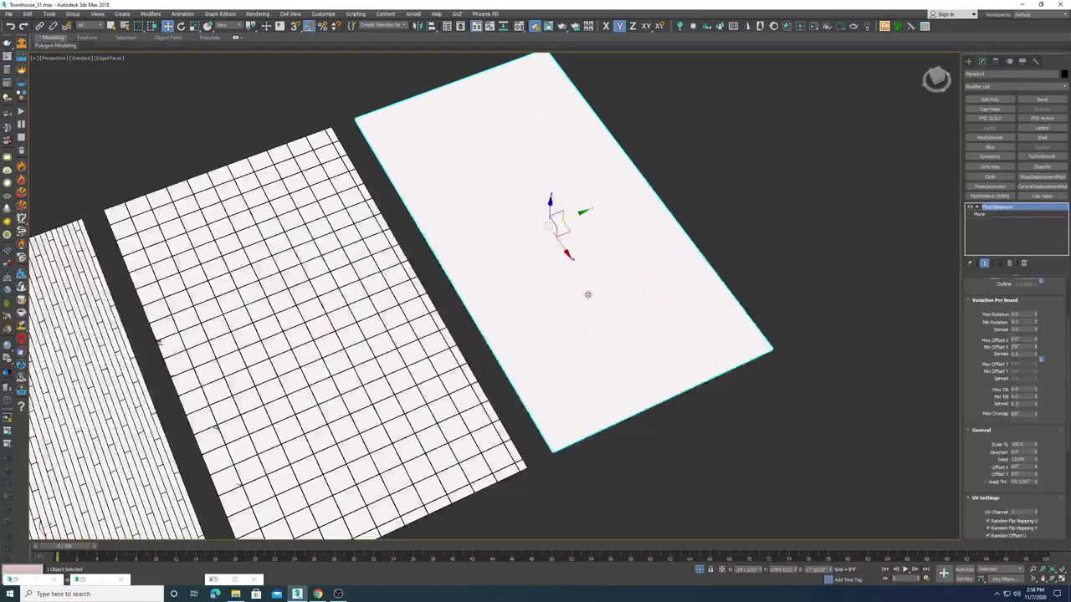
# Step: Select the square tile floor and inspect its FloorGenerator General settings, opening the Direction value
pyautogui.click(310, 321)
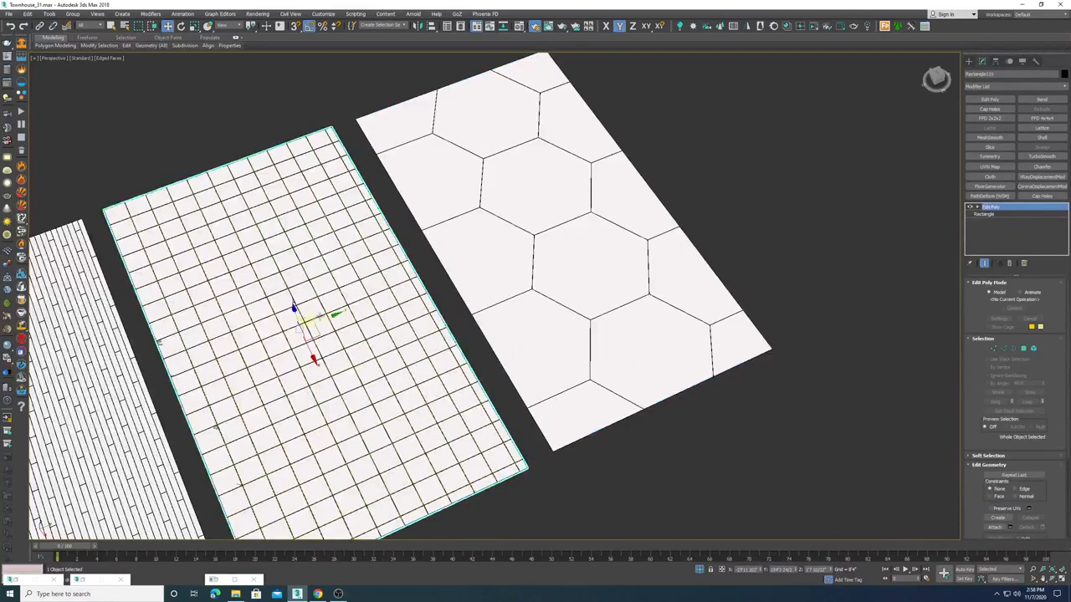
pyautogui.moveTo(342, 317)
pyautogui.mouseDown()
pyautogui.moveTo(371, 304)
pyautogui.moveTo(342, 316)
pyautogui.mouseUp()
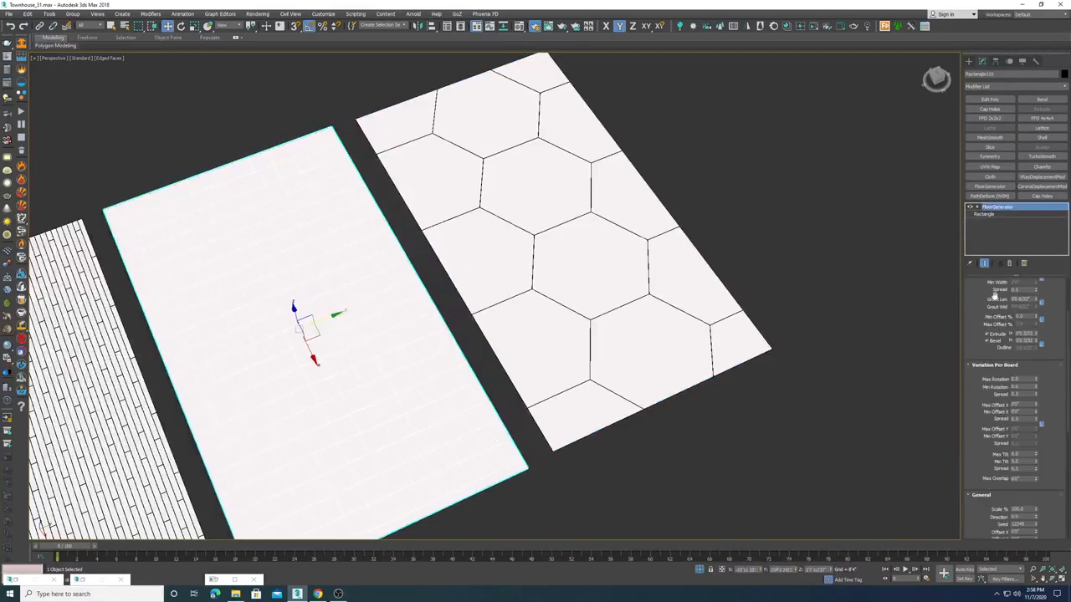
pyautogui.scroll(-5, 1000, 375)
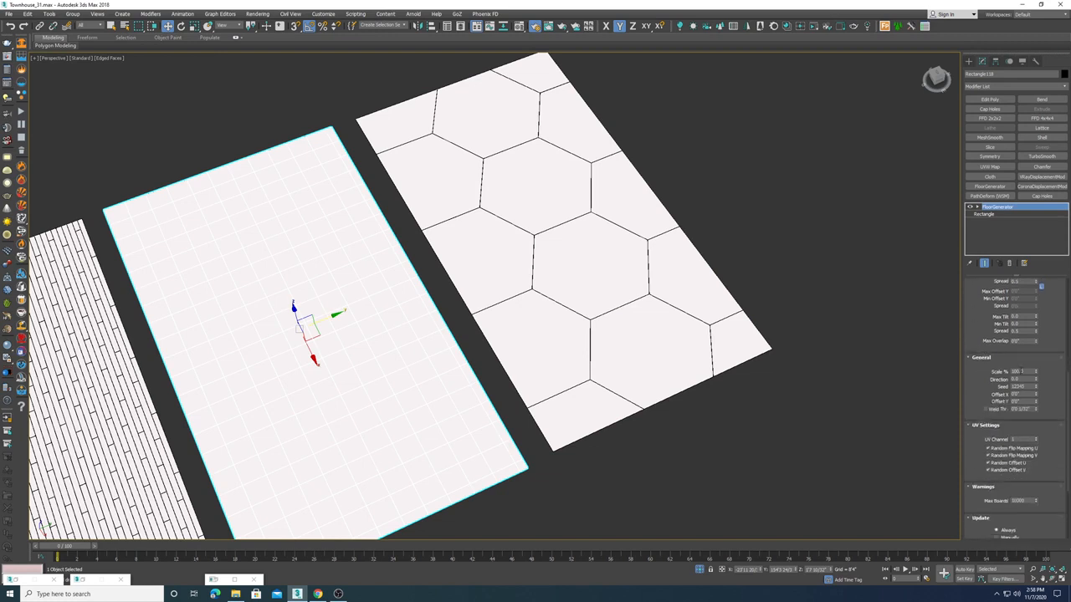
pyautogui.doubleClick(1021, 379)
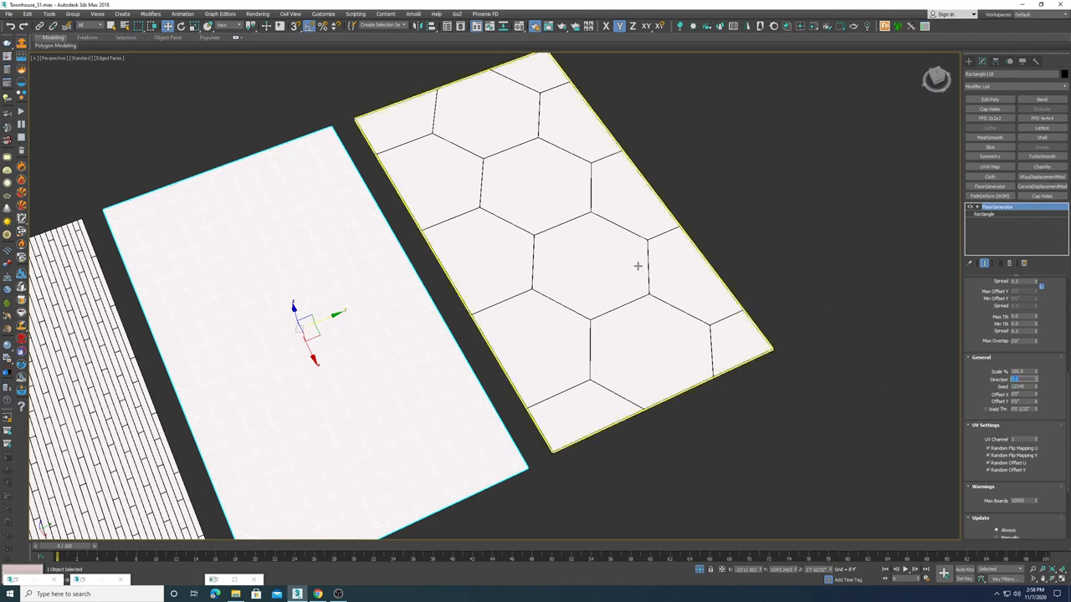
# Step: Zoom to the hexagon floor plane and reduce its hexagon Radius to 2'0"
pyautogui.press('z')
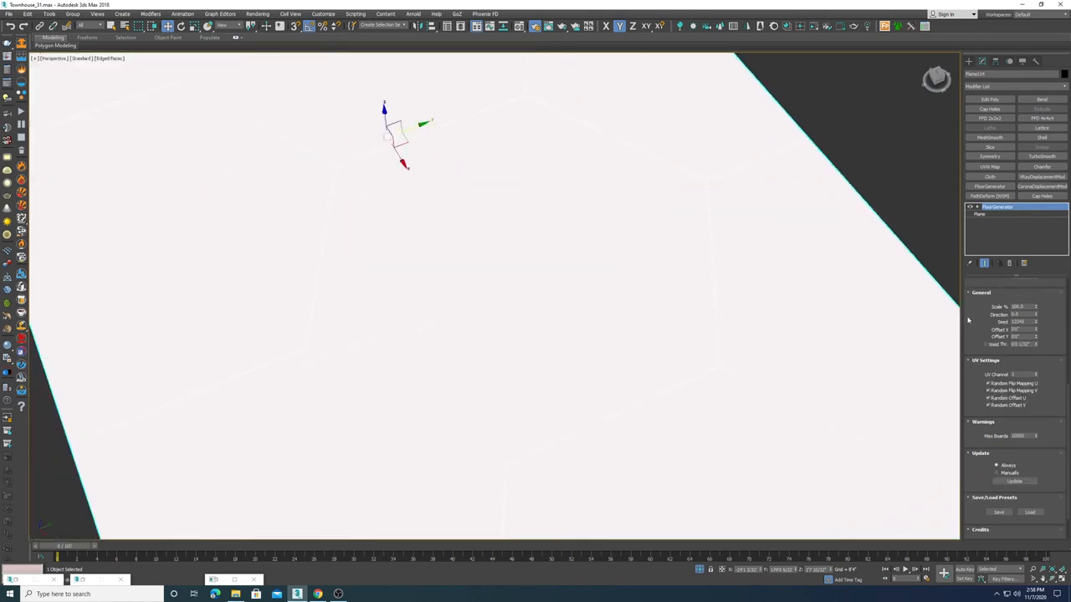
pyautogui.moveTo(974, 323); pyautogui.dragTo(977, 266)
pyautogui.scroll(5, 981, 439)
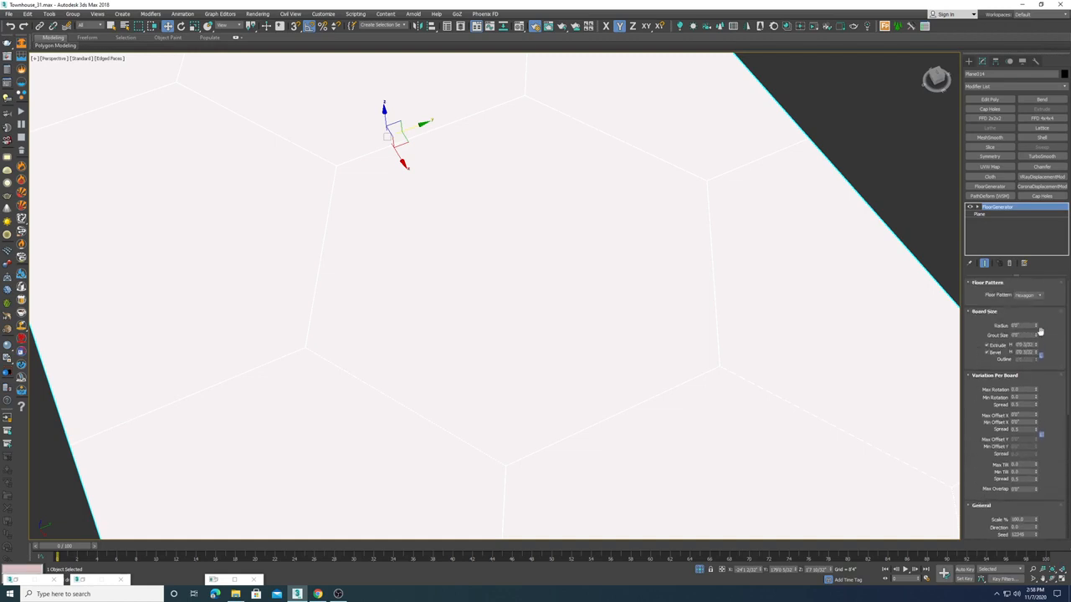
pyautogui.moveTo(1037, 337); pyautogui.dragTo(1047, 128)
pyautogui.rightClick(1035, 336)
pyautogui.moveTo(1027, 326); pyautogui.dragTo(988, 329)
pyautogui.scroll(-5, 593, 305)
# Step: Clone the hexagon floor plane as a copy beside it
pyautogui.moveTo(547, 225); pyautogui.dragTo(463, 279, button='middle')
pyautogui.keyDown('shift'); pyautogui.moveTo(462, 279); pyautogui.dragTo(710, 203); pyautogui.keyUp('shift')
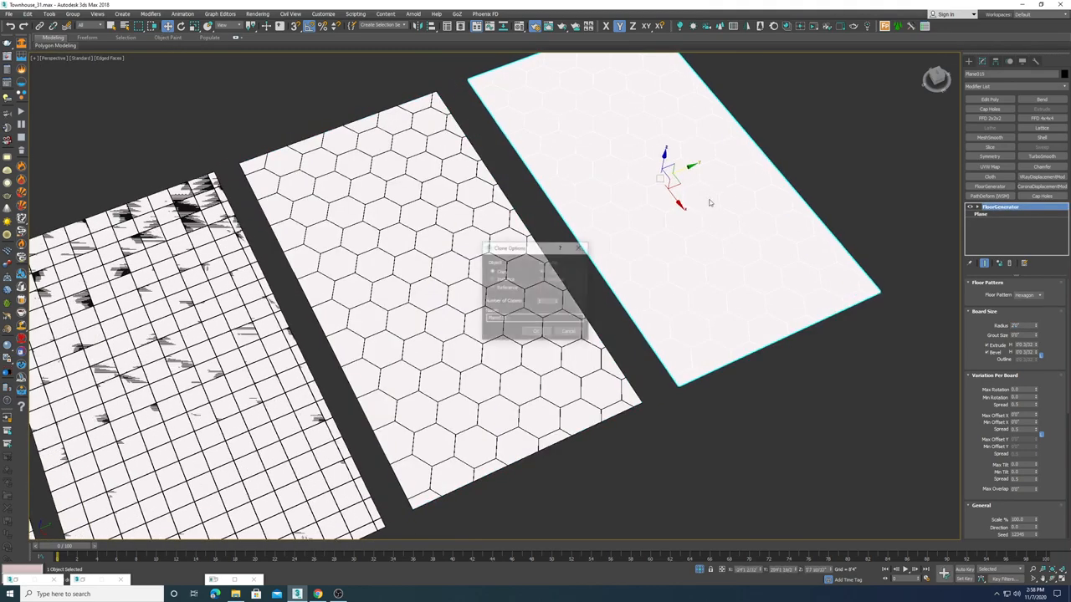
pyautogui.click(536, 332)
# Step: Switch the cloned plane's FloorGenerator floor pattern to Herringbone
pyautogui.moveTo(820, 244); pyautogui.dragTo(699, 296, button='middle')
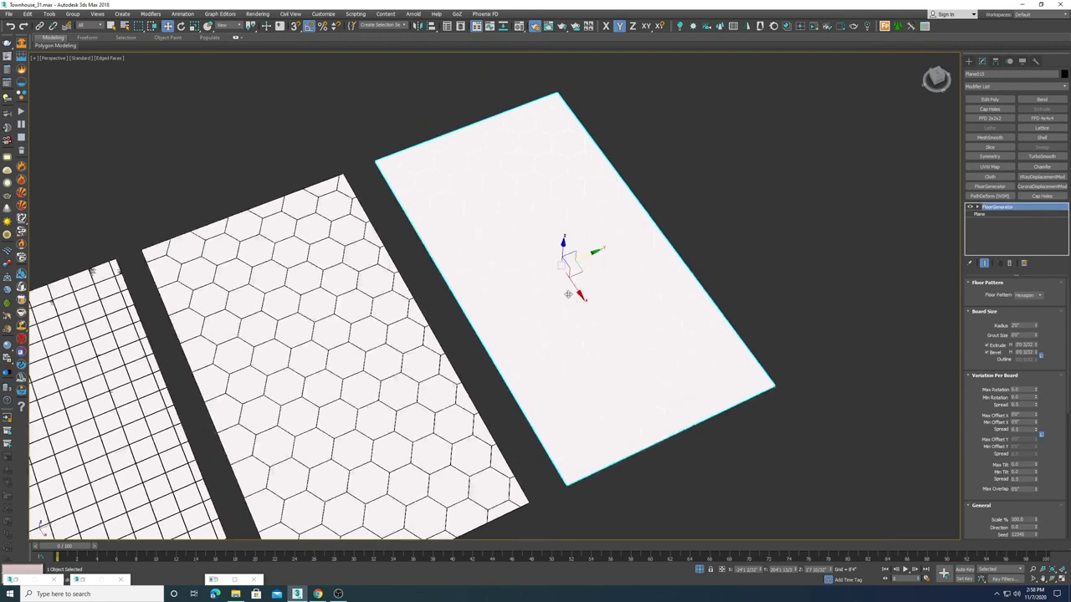
pyautogui.scroll(5, 568, 295)
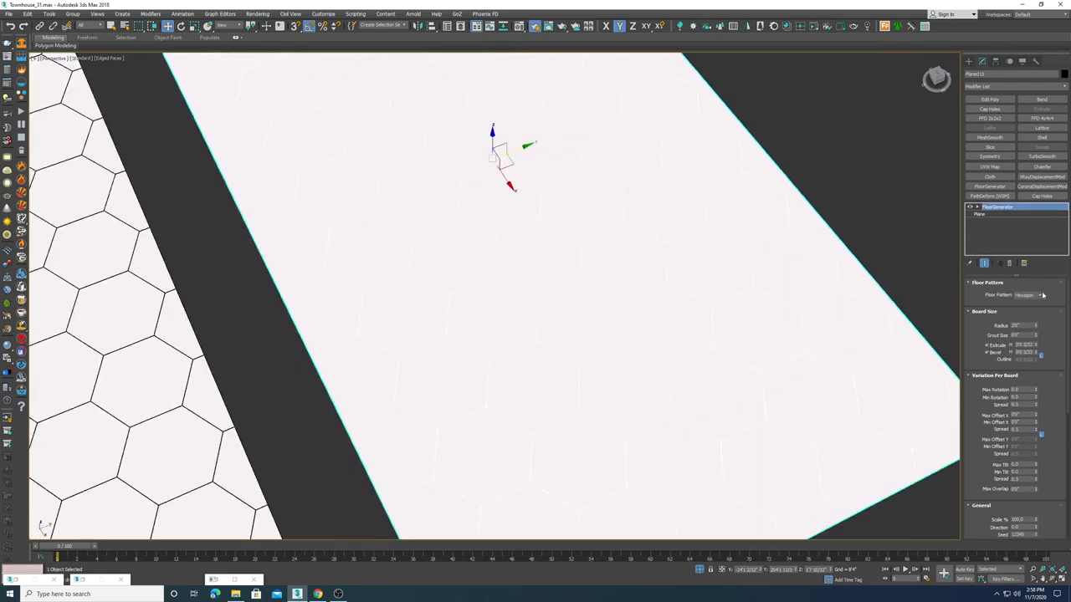
pyautogui.click(1041, 295)
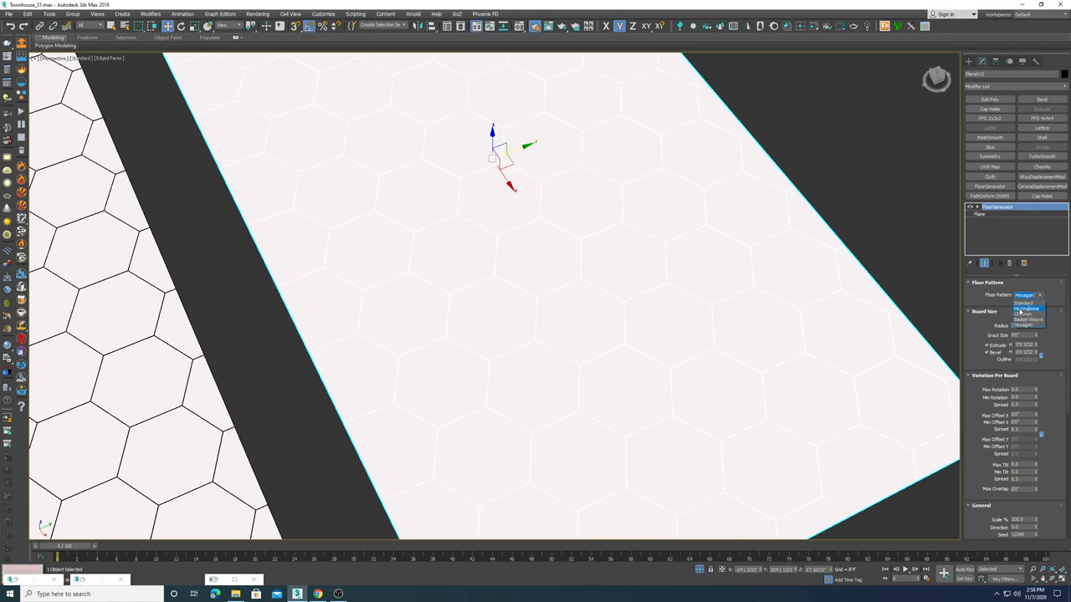
pyautogui.click(1025, 309)
pyautogui.scroll(-5, 586, 282)
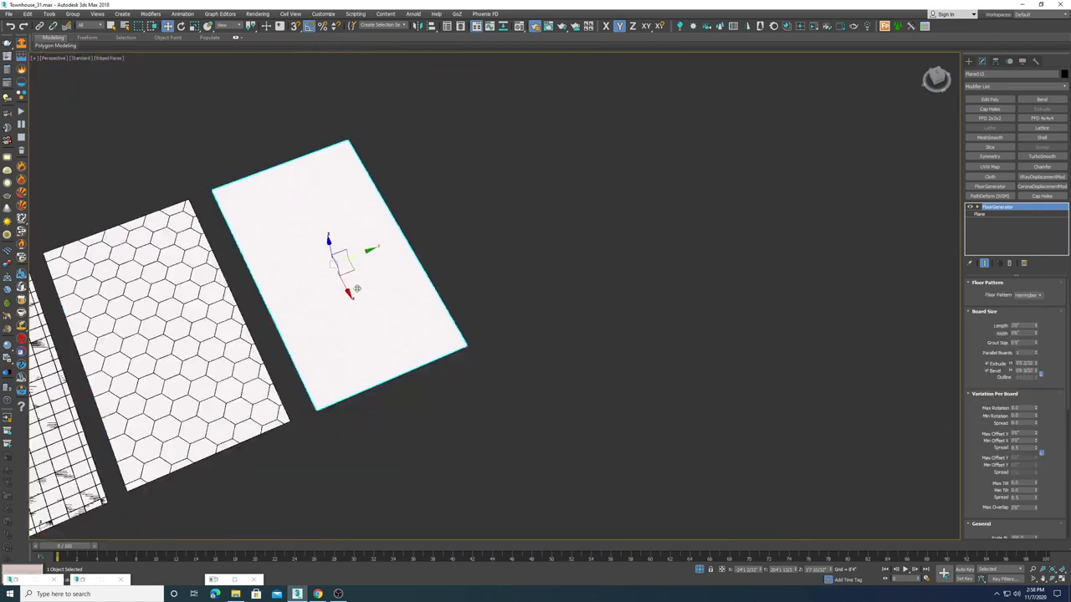
pyautogui.scroll(10, 357, 288)
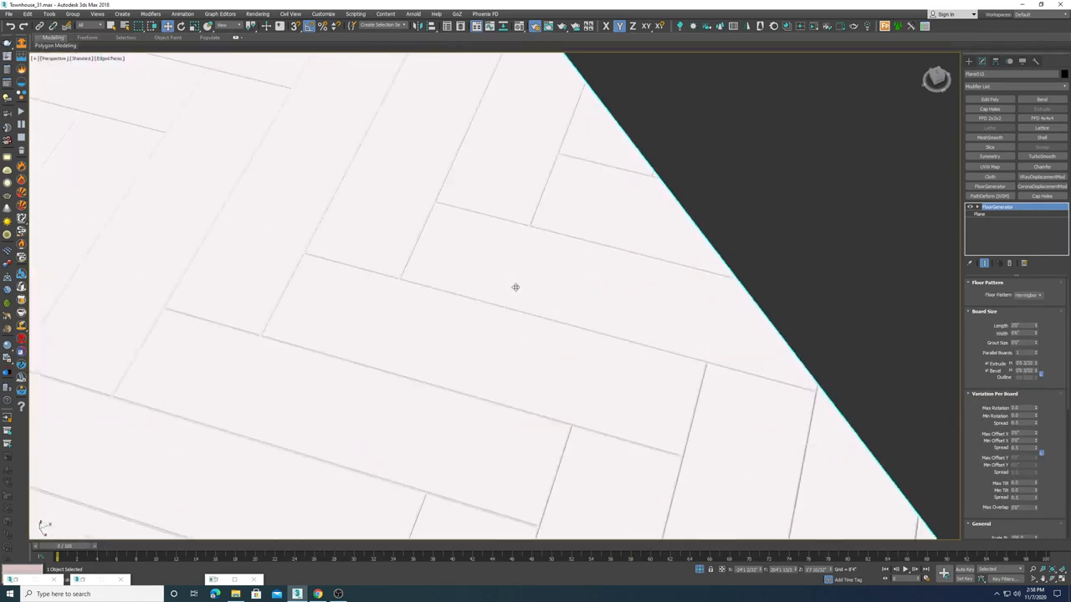
pyautogui.scroll(-10, 515, 287)
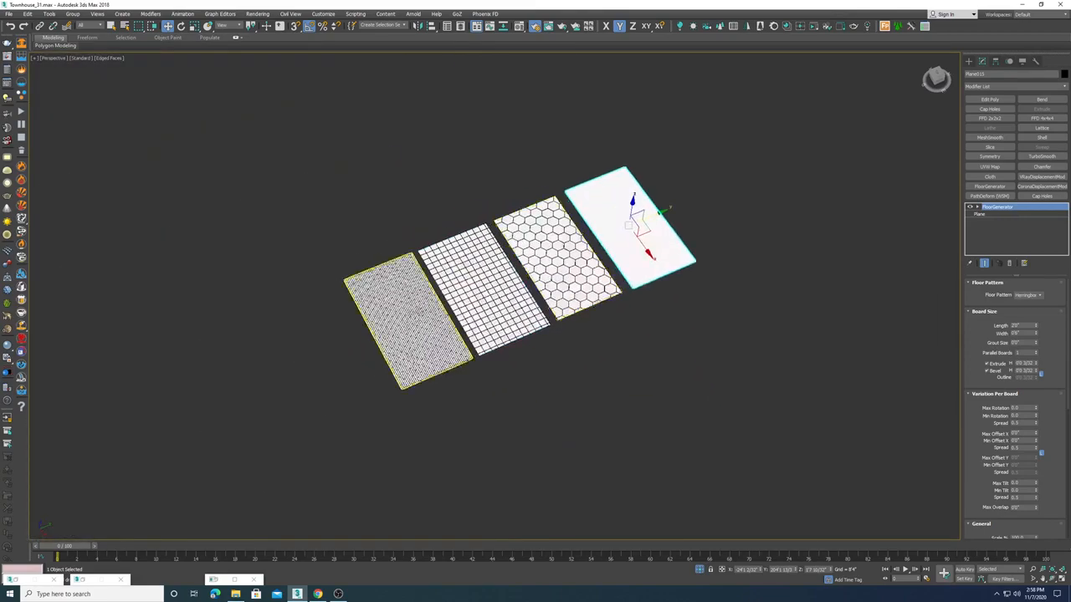
# Step: Select the herringbone plane and clone it as another copy beside the others
pyautogui.scroll(4, 410, 309)
pyautogui.click(410, 308)
pyautogui.scroll(5, 410, 308)
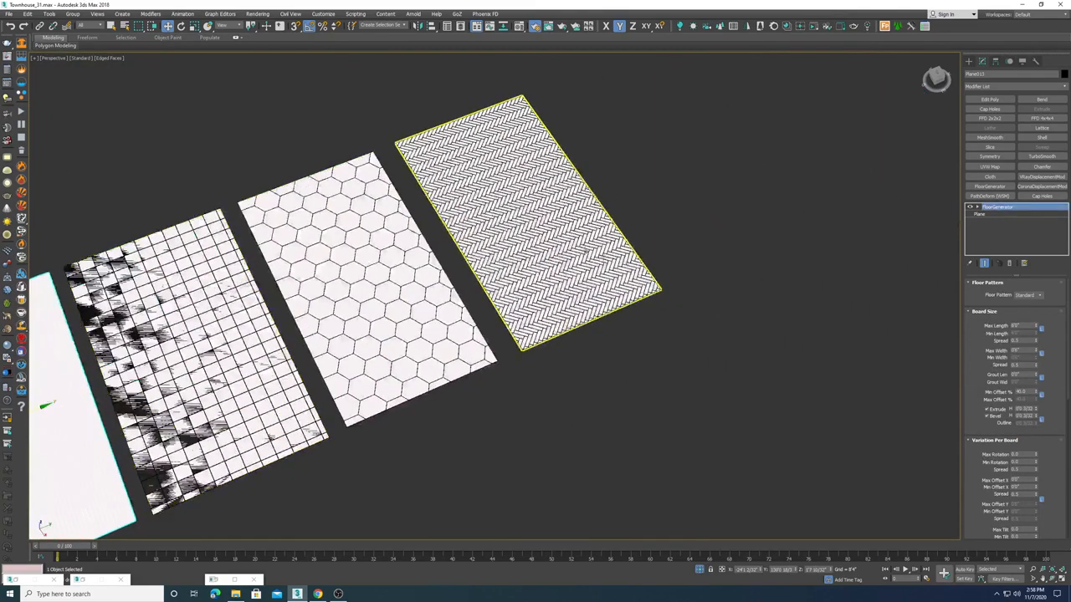
pyautogui.click(527, 222)
pyautogui.moveTo(651, 301); pyautogui.dragTo(502, 300, button='middle')
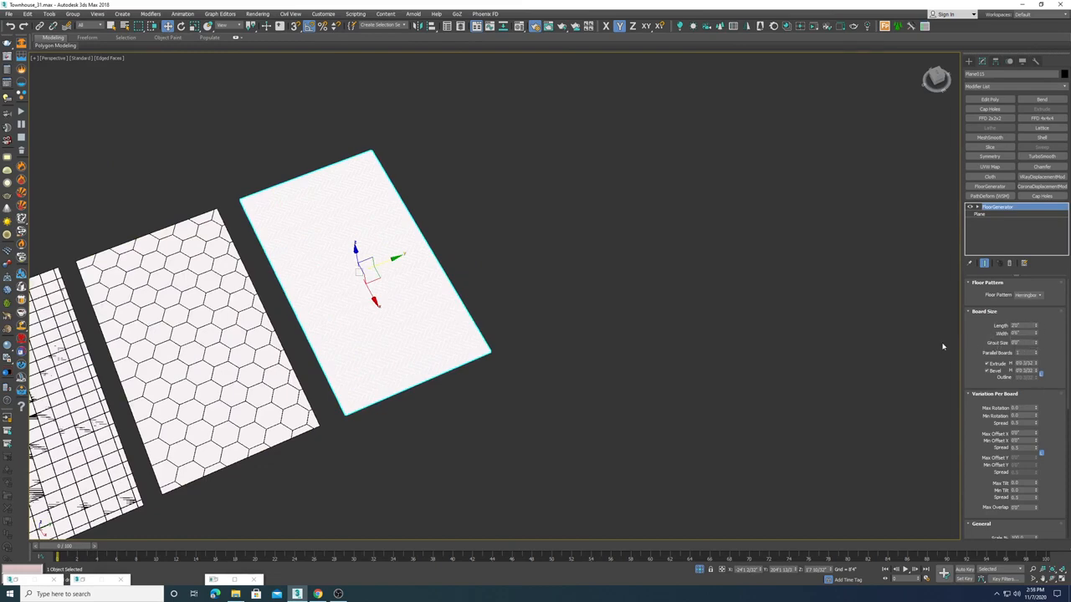
pyautogui.moveTo(523, 296); pyautogui.dragTo(525, 313, button='middle')
pyautogui.keyDown('shift'); pyautogui.moveTo(389, 279); pyautogui.dragTo(578, 232); pyautogui.keyUp('shift')
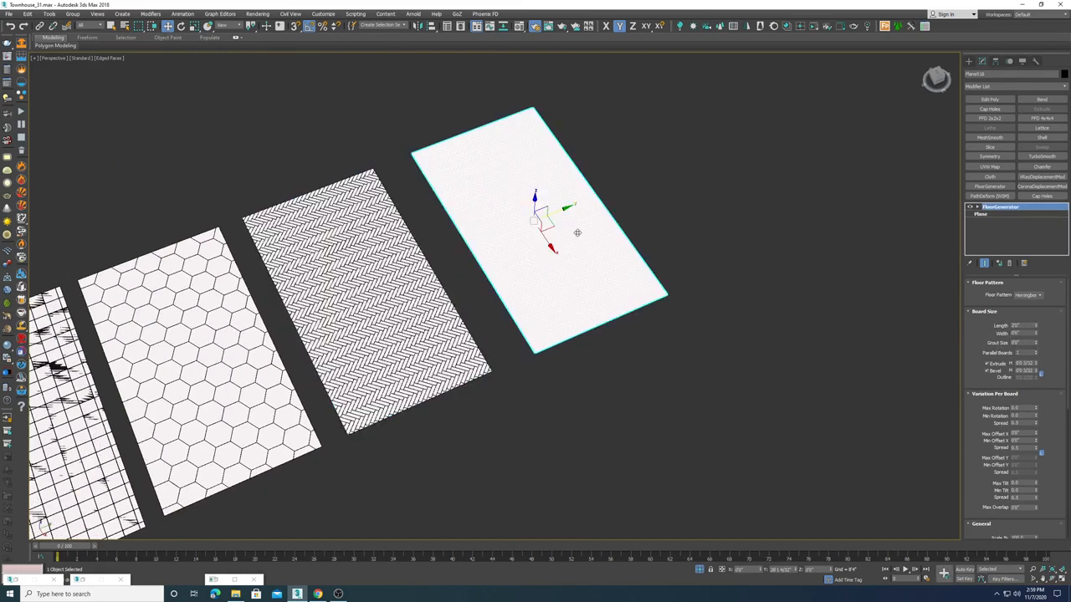
pyautogui.click(540, 328)
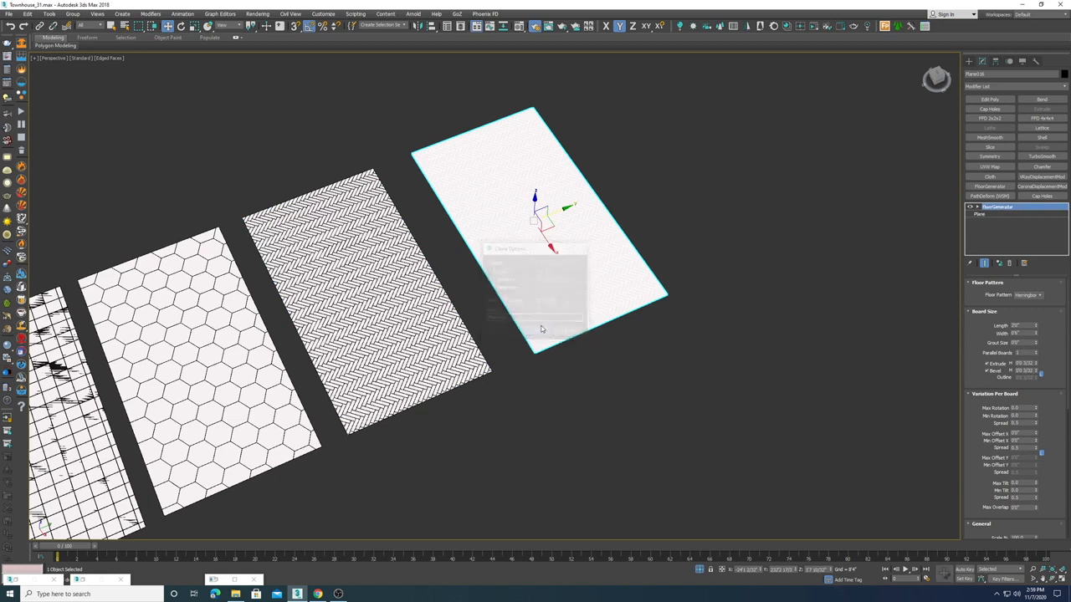
# Step: Switch the newest clone's floor pattern to Chevron and deselect it
pyautogui.click(1040, 296)
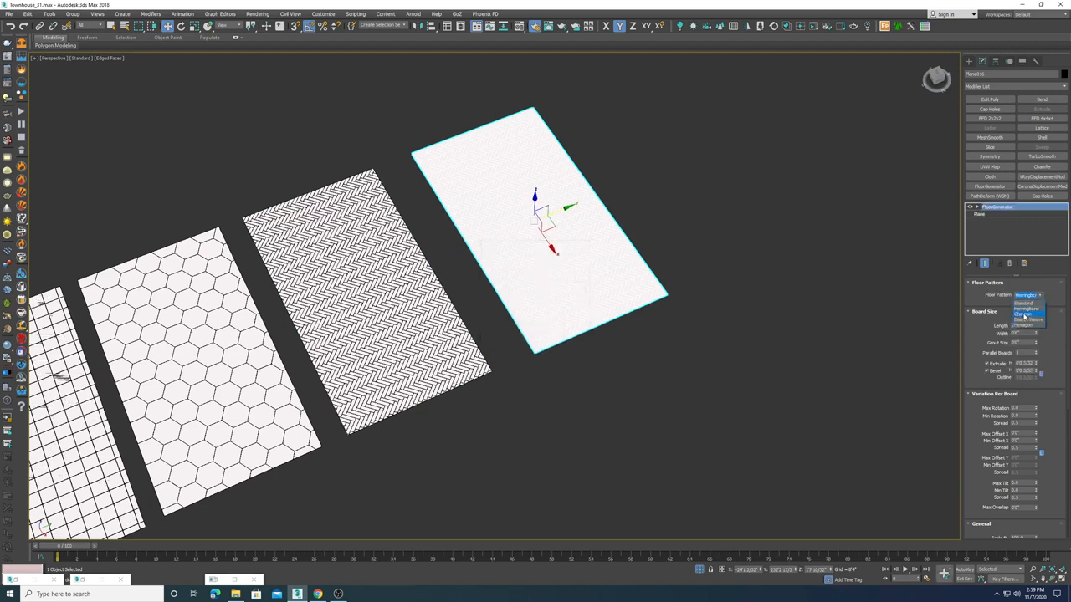
pyautogui.click(1024, 314)
pyautogui.scroll(5, 536, 274)
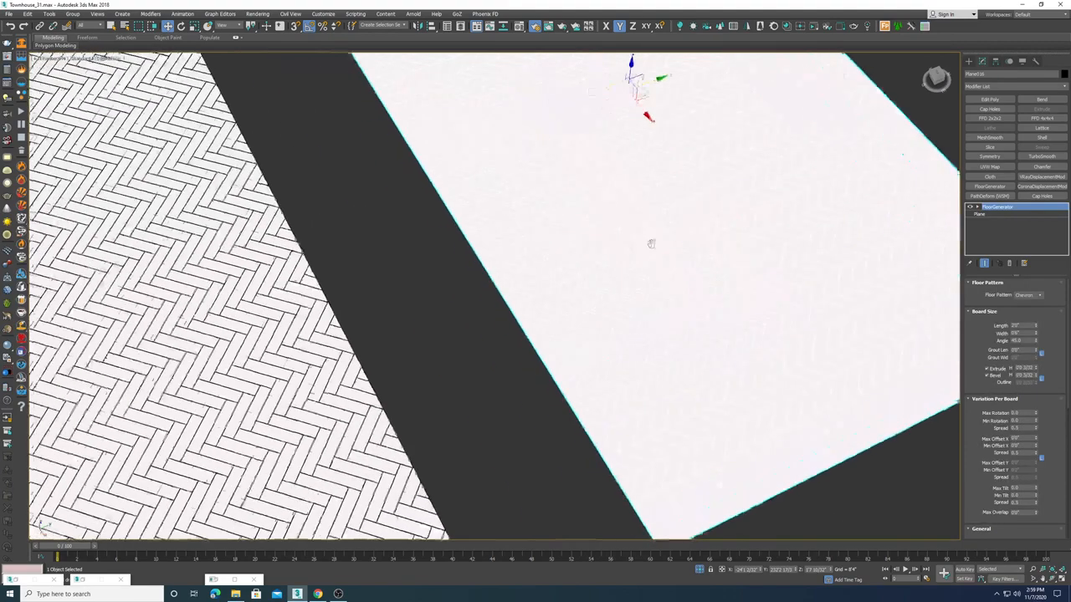
pyautogui.scroll(-2, 653, 239)
pyautogui.moveTo(664, 127); pyautogui.dragTo(583, 161)
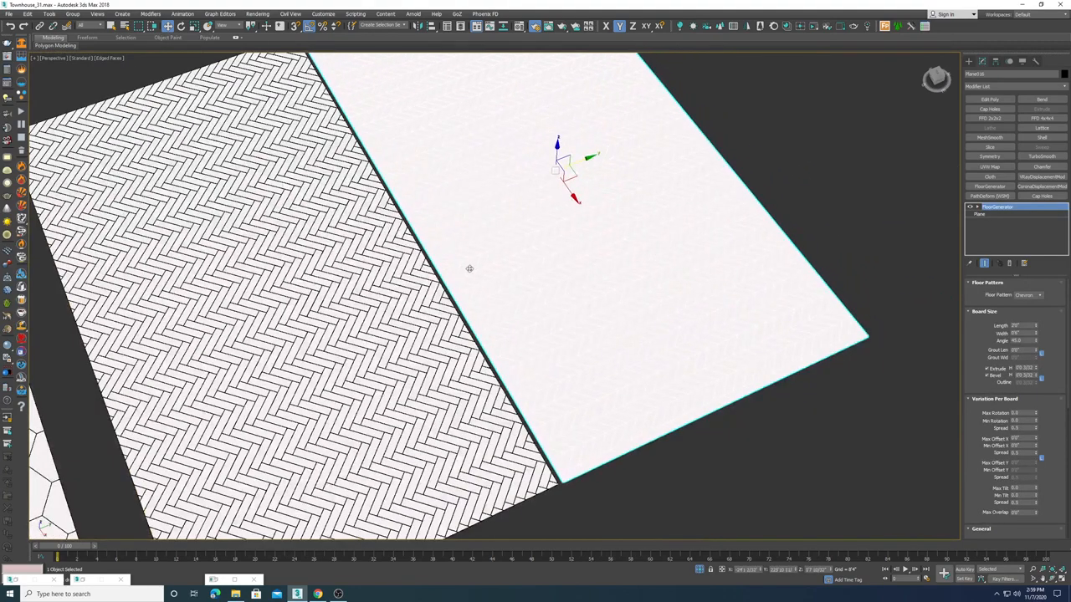
pyautogui.scroll(2, 469, 268)
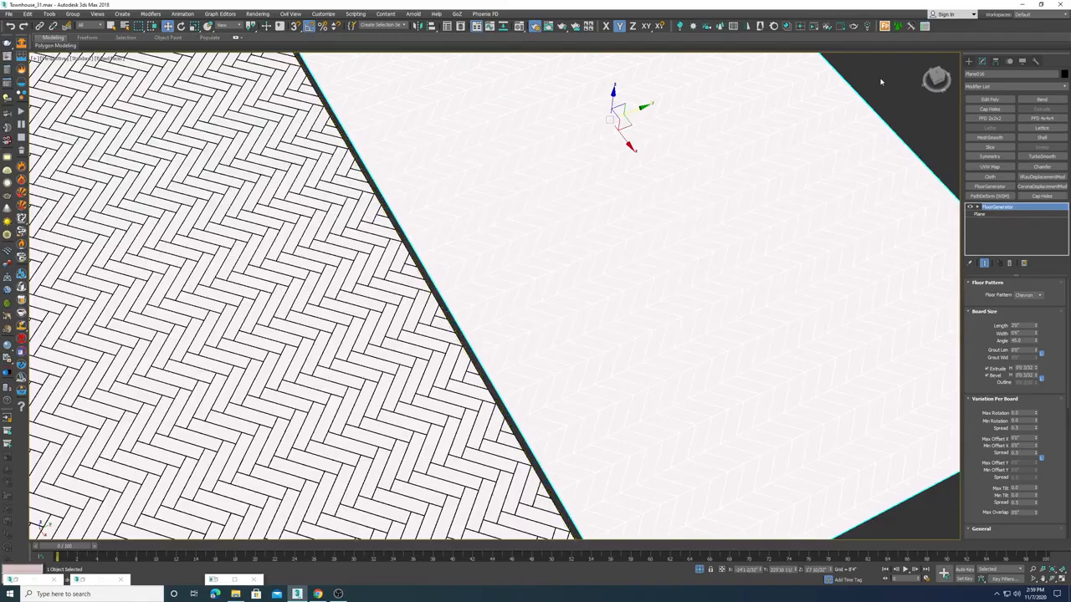
pyautogui.click(880, 81)
# Step: Select the tile, hexagon, herringbone and chevron test planes together and delete them
pyautogui.scroll(-5, 503, 269)
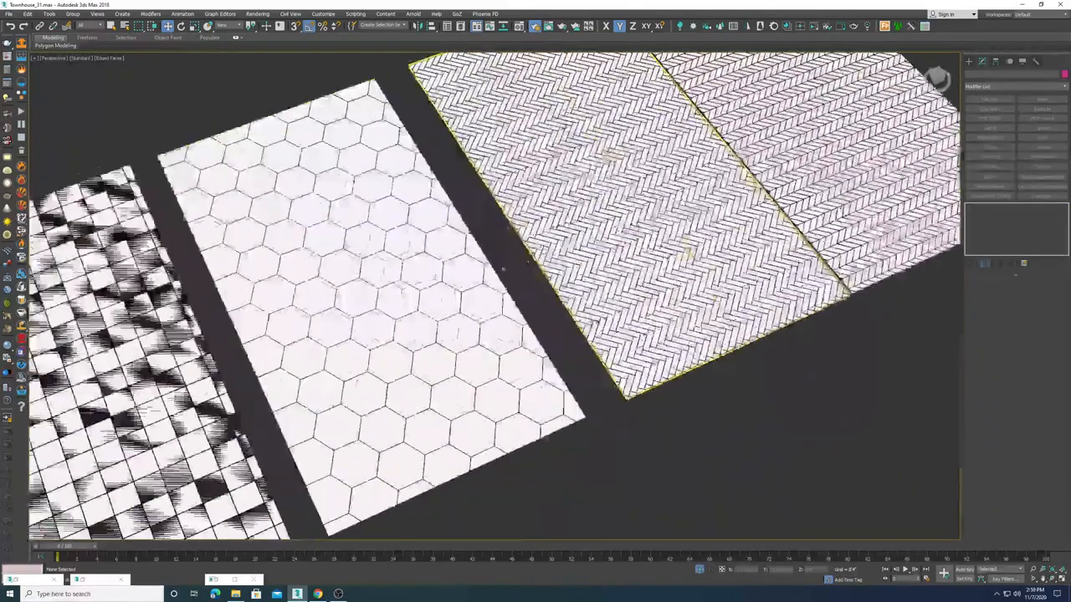
pyautogui.scroll(-5, 497, 275)
pyautogui.scroll(4, 490, 280)
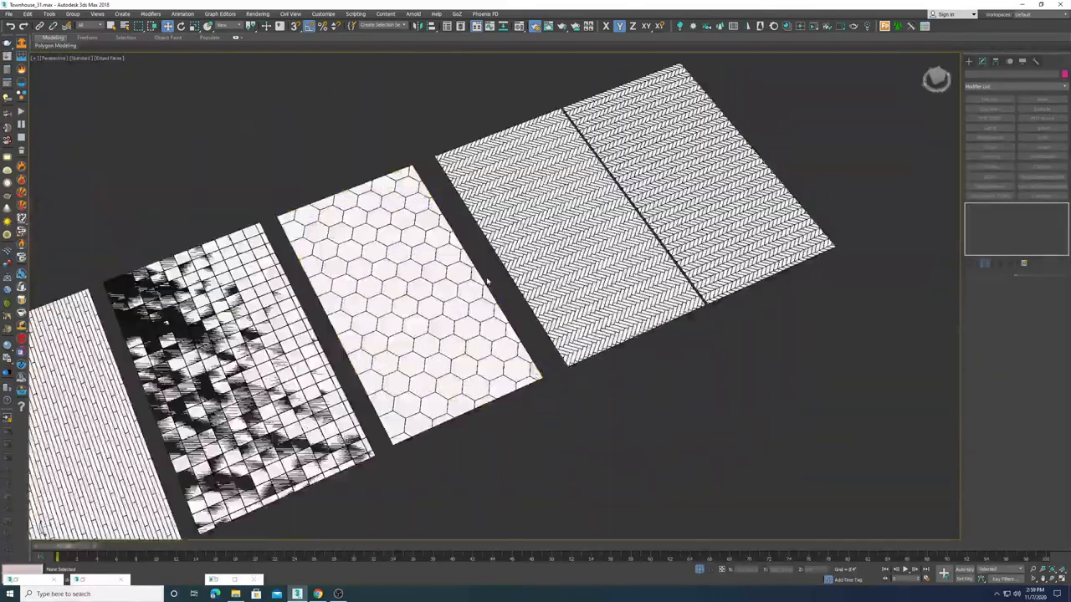
pyautogui.scroll(-4, 488, 282)
pyautogui.moveTo(825, 125); pyautogui.dragTo(343, 410)
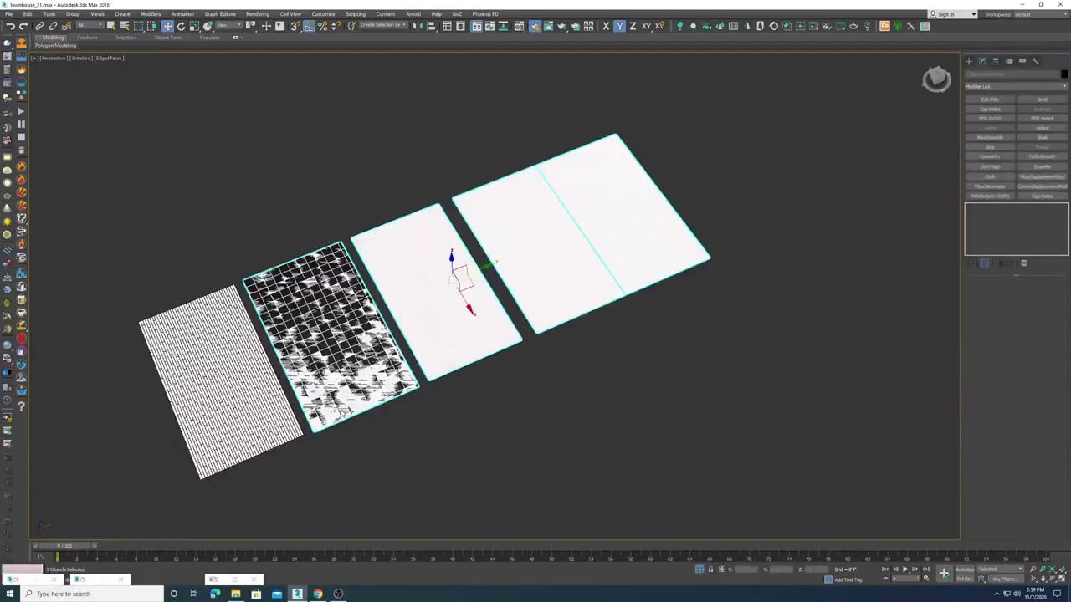
pyautogui.press('Delete')
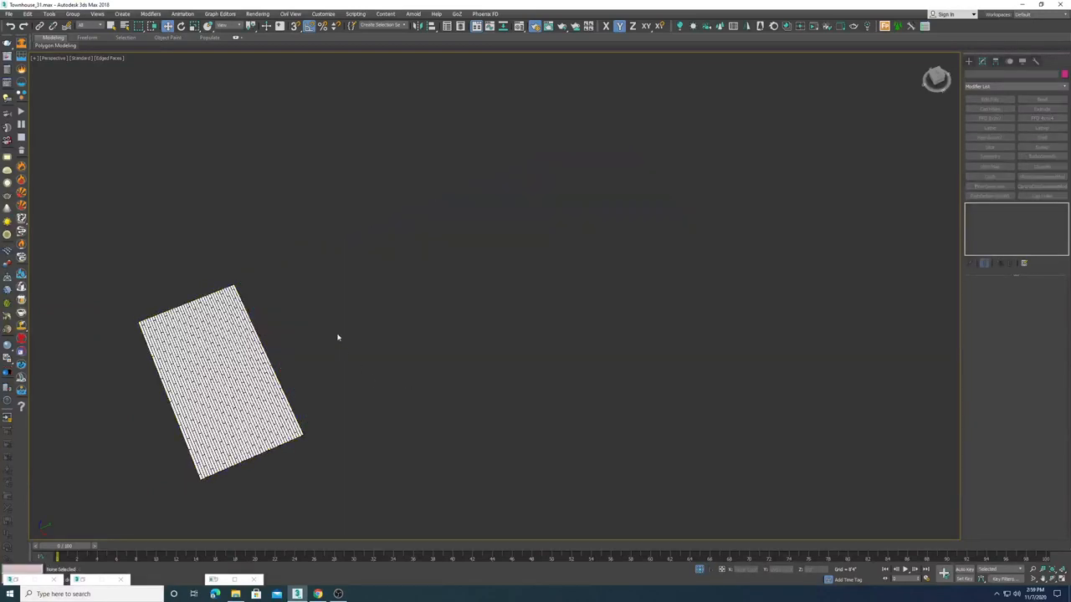
# Step: Switch to the camera view and select the room's plank floor to review its FloorGenerator settings
pyautogui.click(263, 363)
pyautogui.press('c')
pyautogui.click(471, 220)
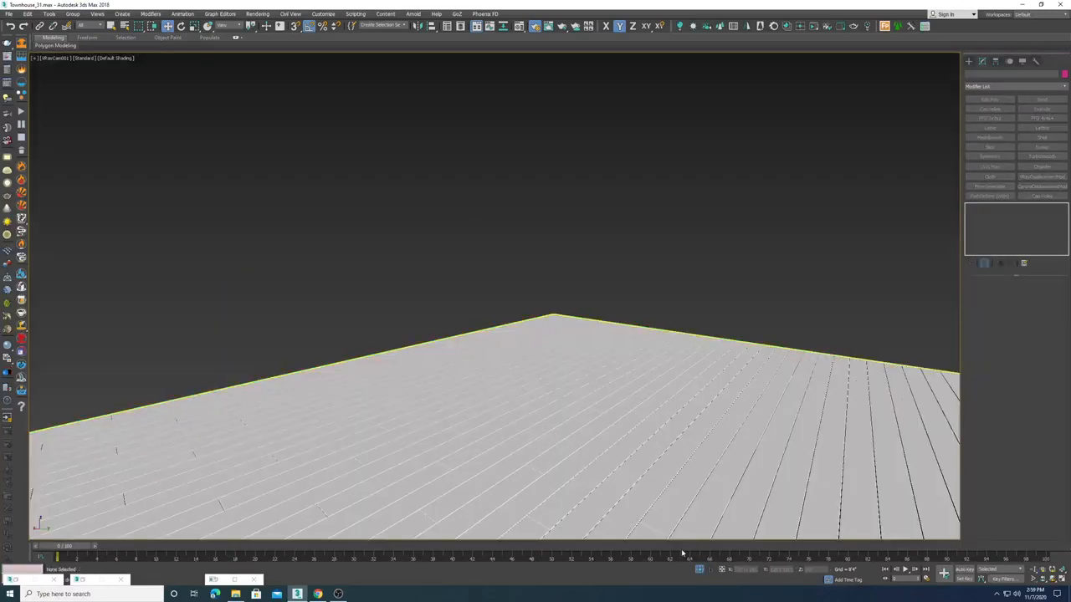
pyautogui.click(699, 569)
pyautogui.click(516, 424)
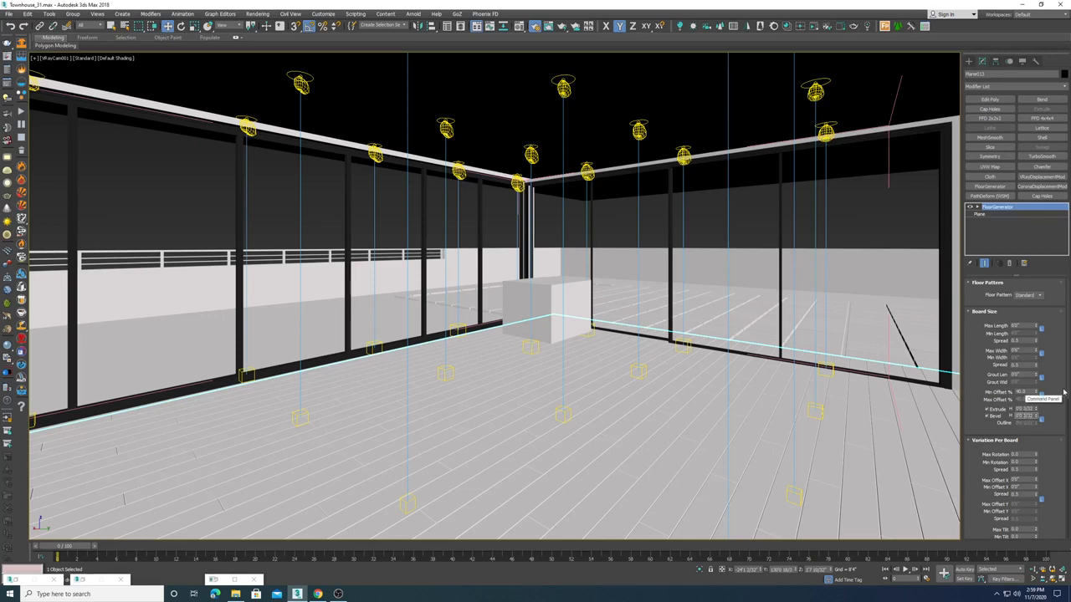
pyautogui.press('Return')
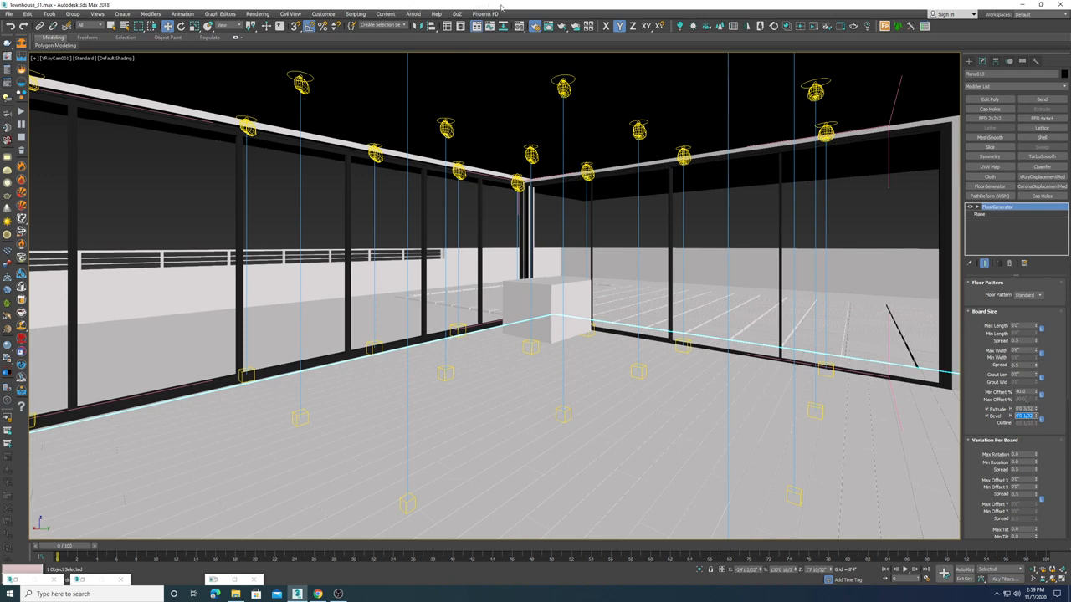
pyautogui.click(480, 429)
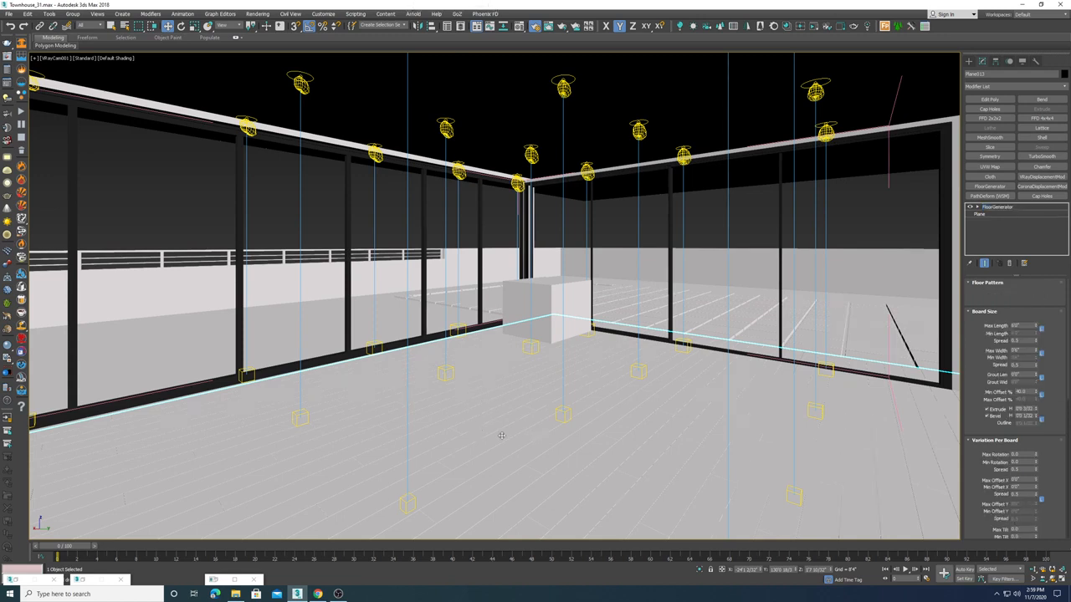